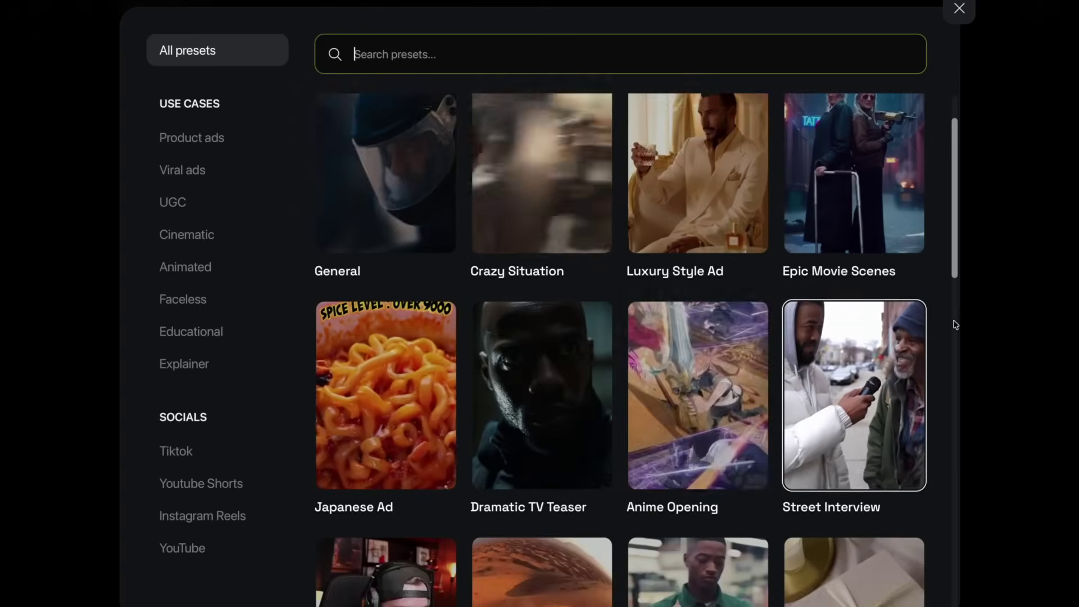
Step: Open the Sora 2 video generator from the Explore gallery, loading the General preset
scroll(945, 293, down, 4)
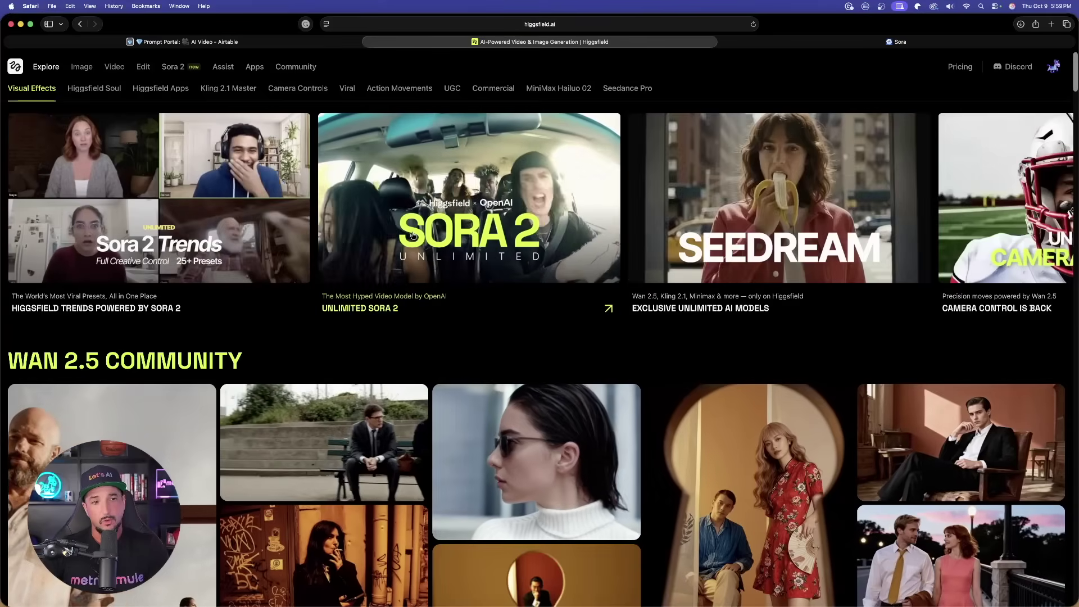
click(412, 235)
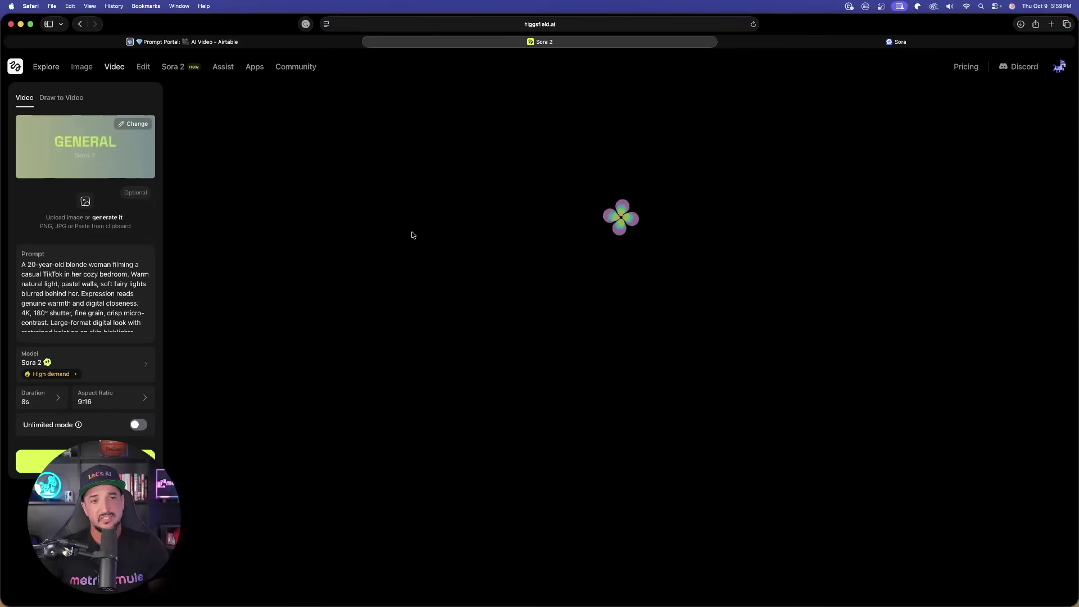
Step: Replace the cozy-bedroom prompt with 'the funniest AI video in the world' and enable Unlimited mode
key(super+a)
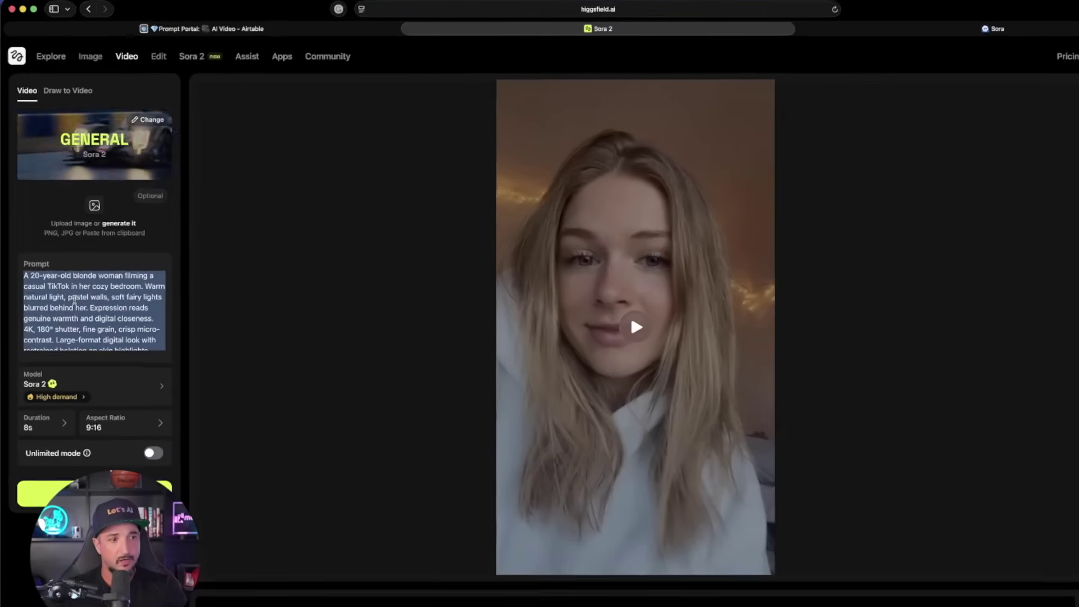
key(BackSpace)
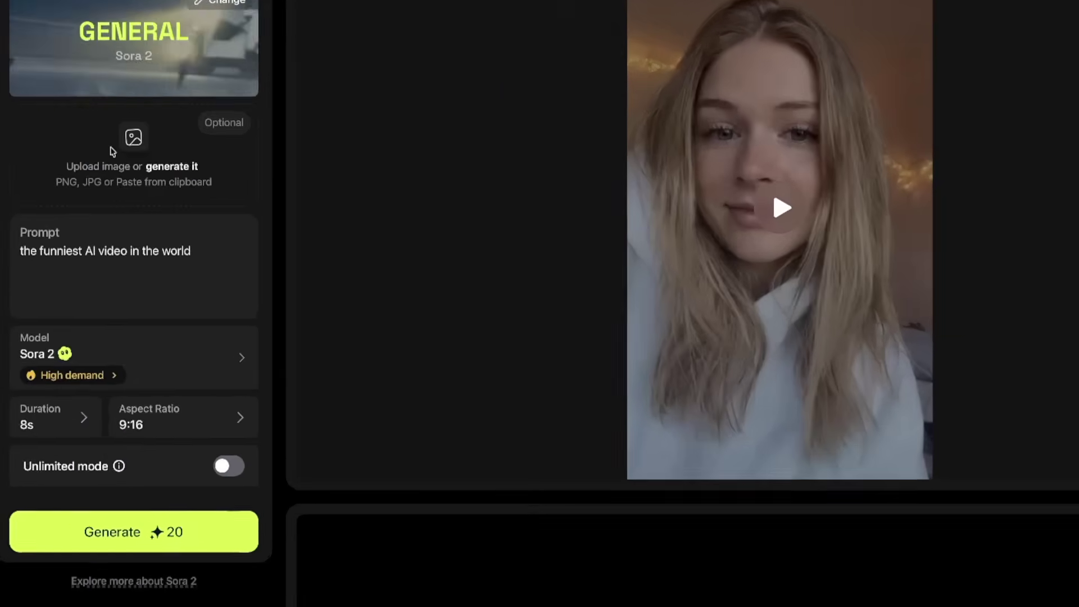
click(93, 531)
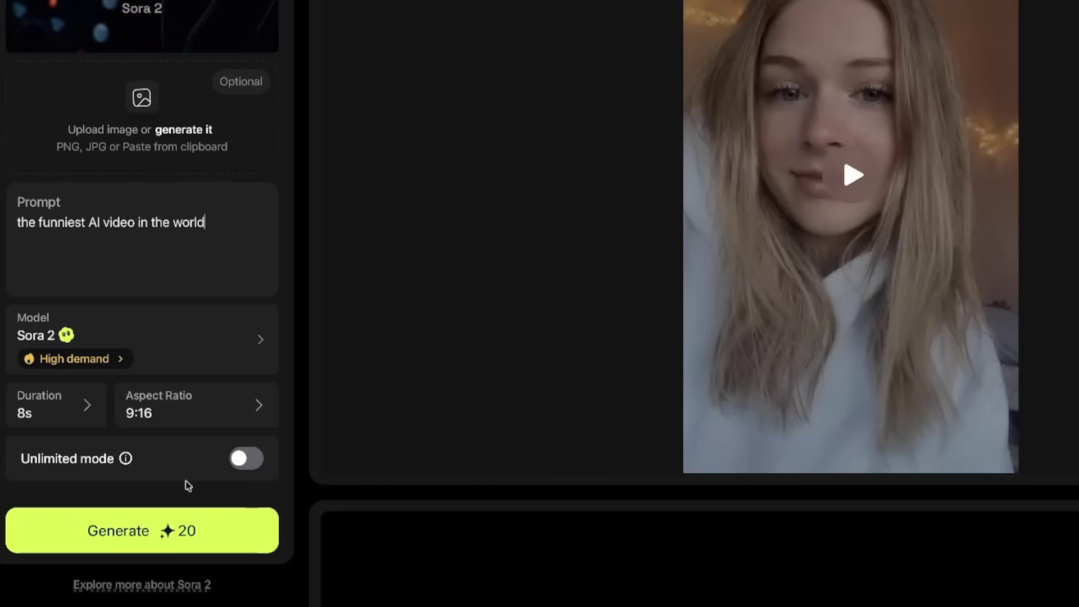
click(245, 461)
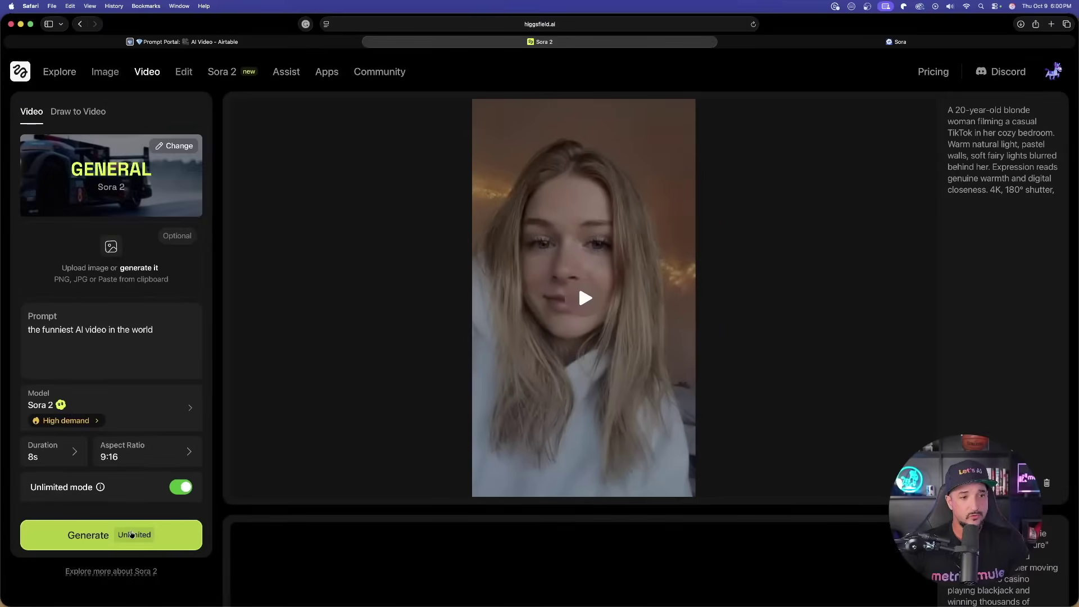
Step: Generate the funniest-AI-video clip, then change the duration to 12s
click(173, 529)
click(60, 453)
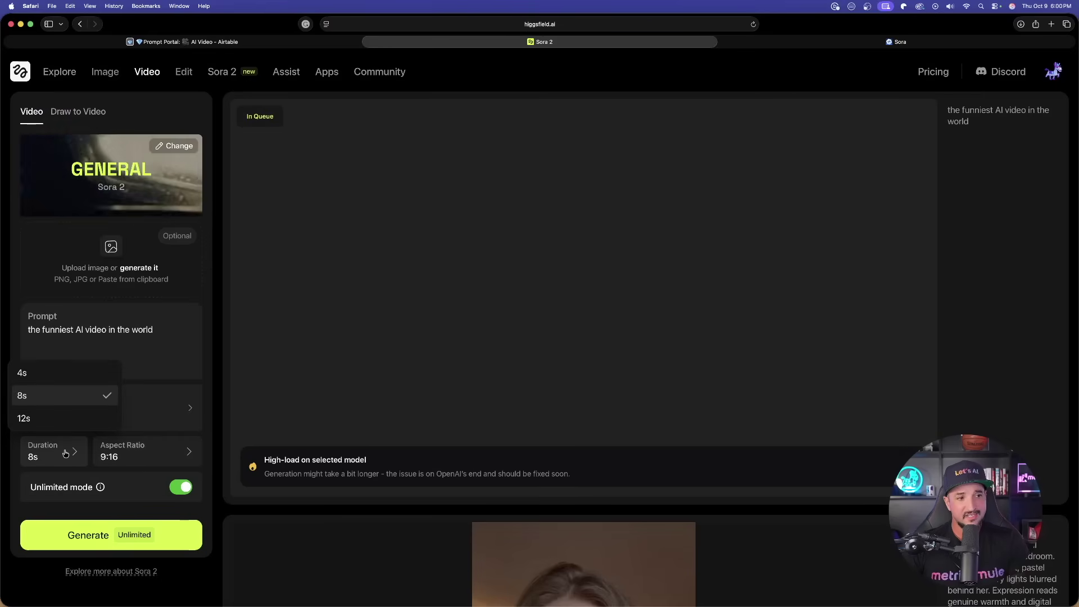
click(70, 418)
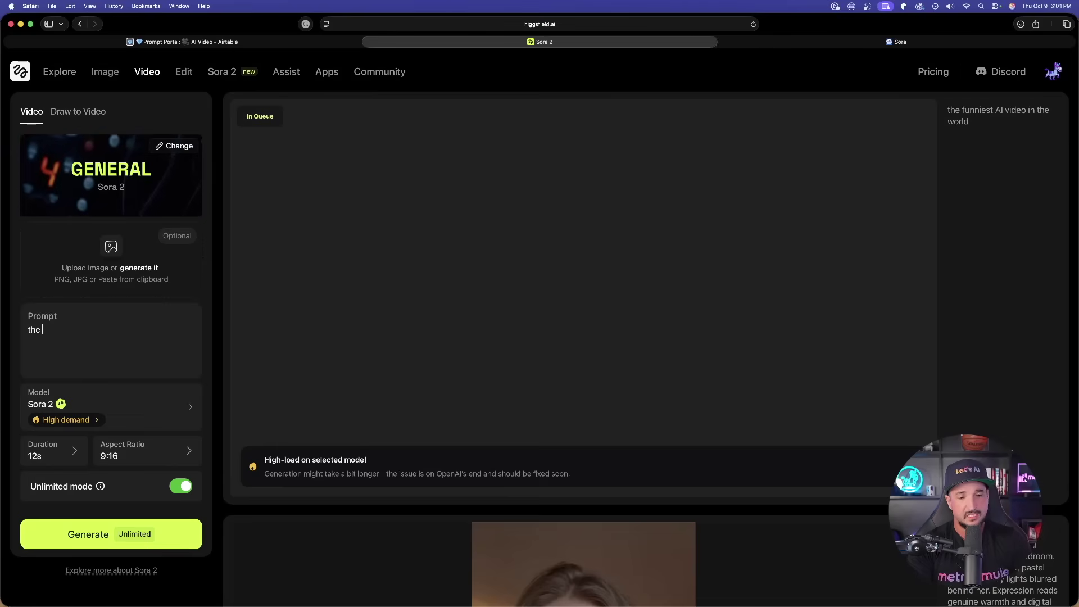
Step: Enter the prompt 'the most viral ai video ever made' and pick the 8s duration
text(t viral ai video ever made)
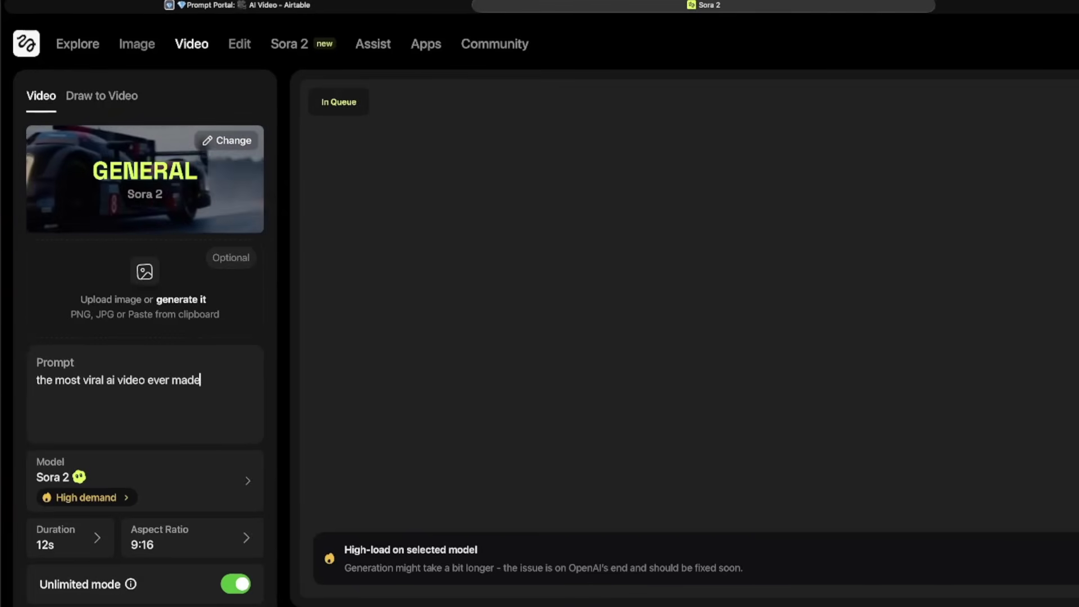
click(94, 536)
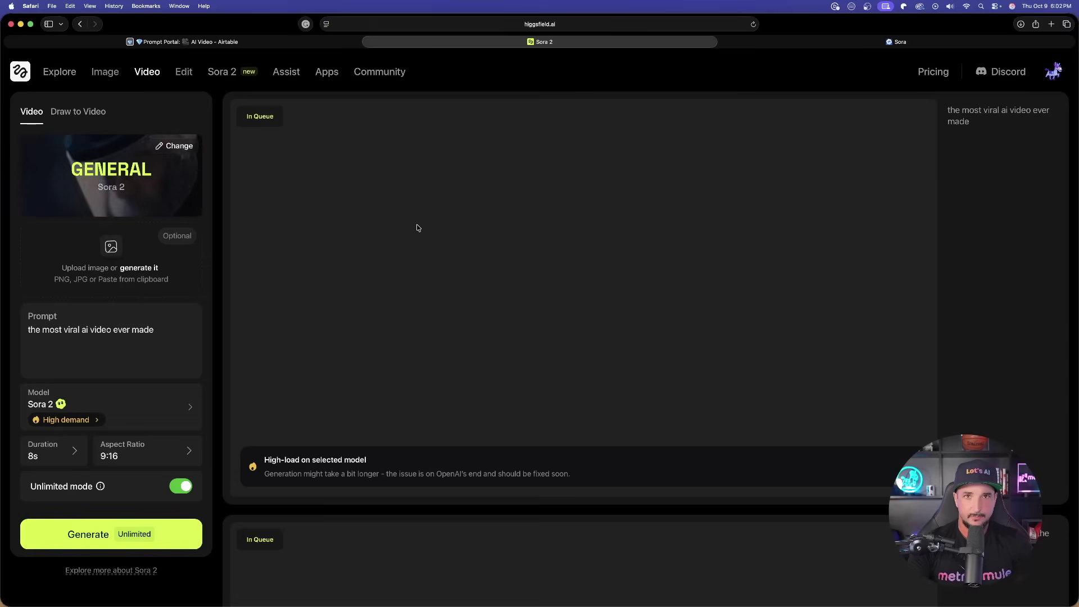
Step: Open the Sora 2 Trends generator from Explore and select its Times Square earthquake prompt
click(59, 71)
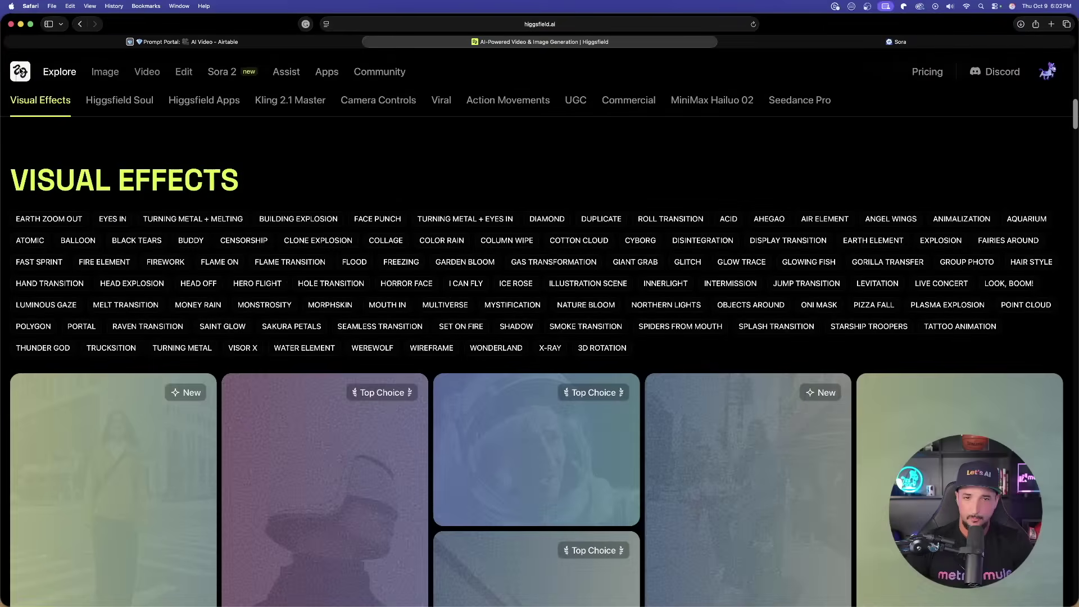
scroll(105, 185, up, 10)
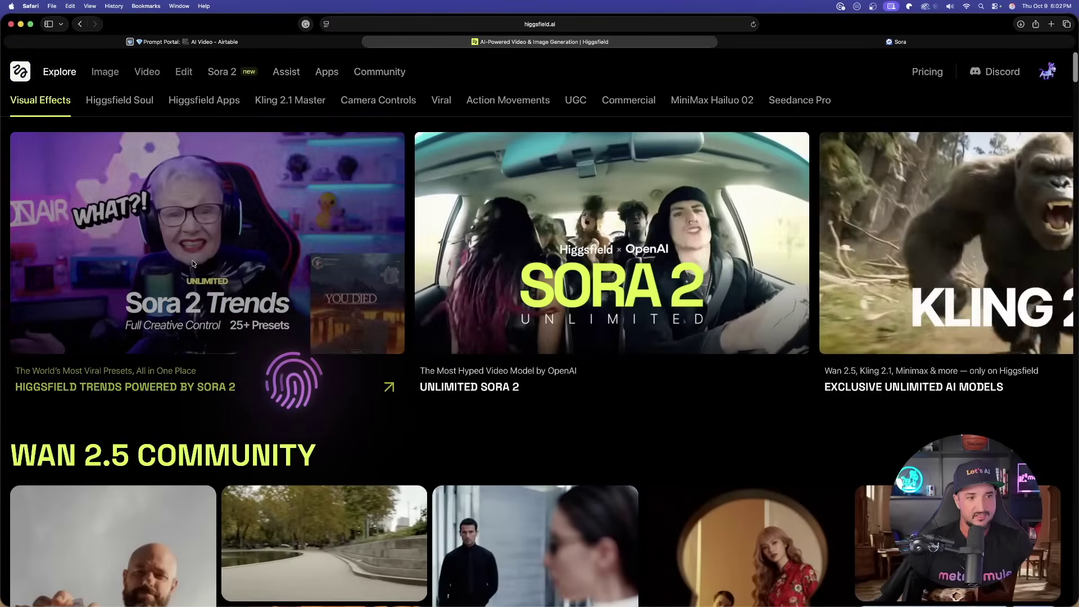
click(192, 259)
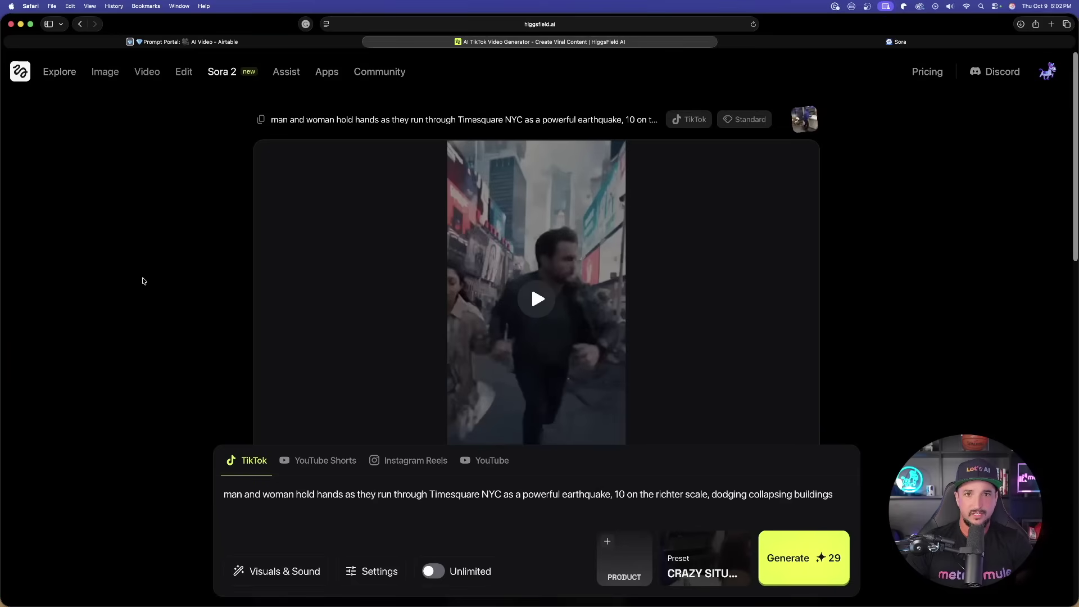
scroll(171, 289, down, 4)
scroll(192, 282, up, 4)
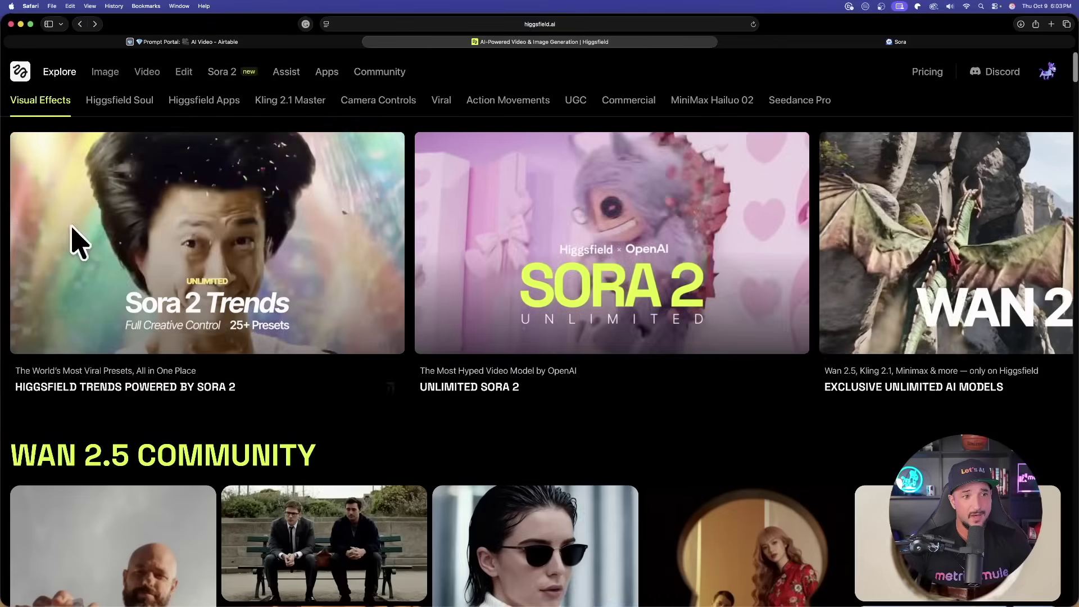
click(215, 201)
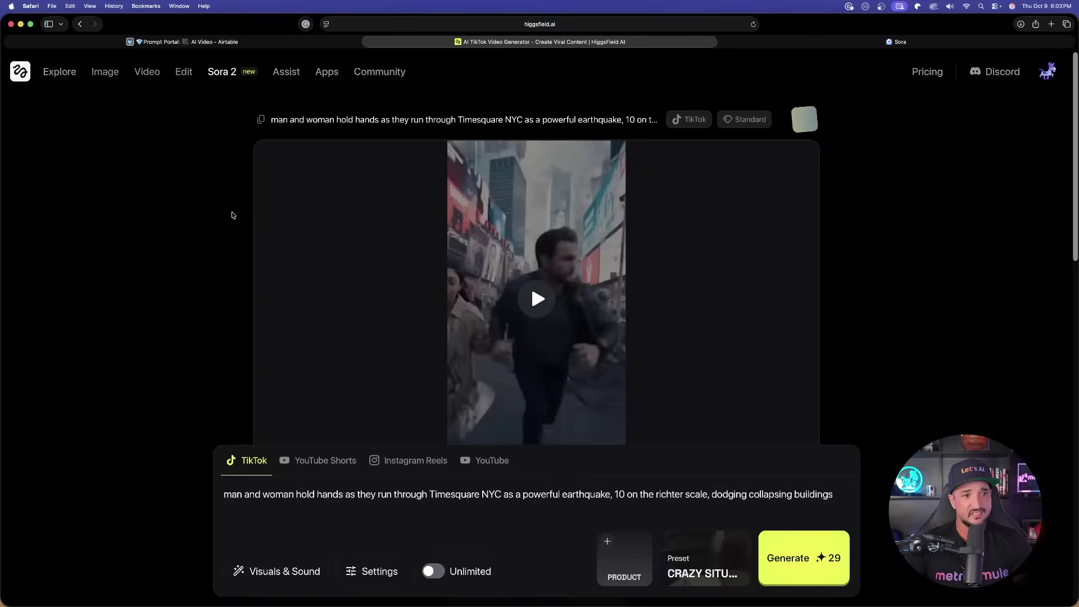
scroll(248, 300, down, 8)
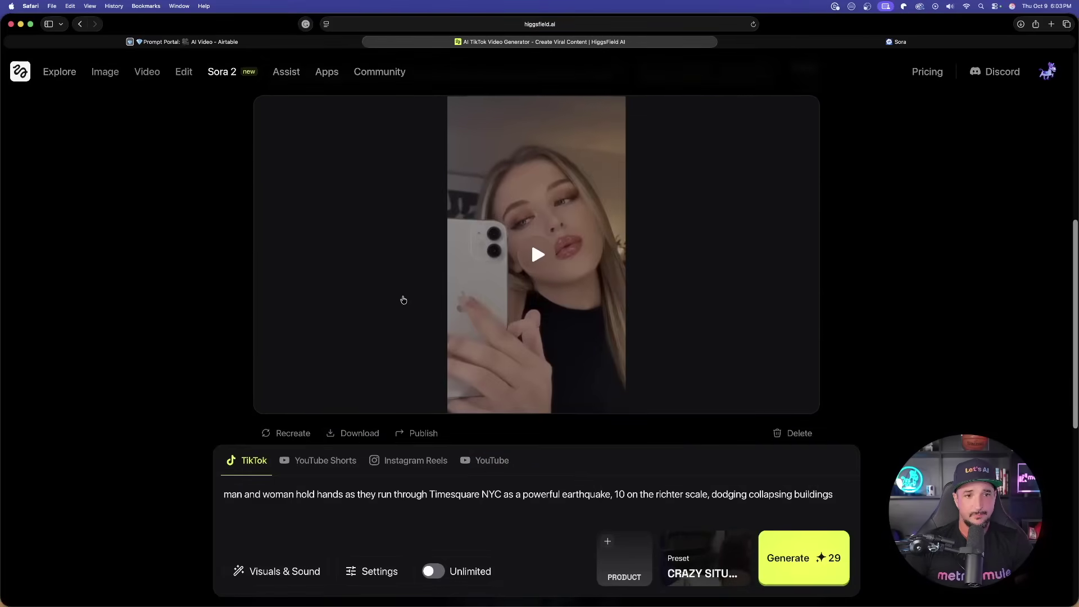
scroll(256, 203, up, 9)
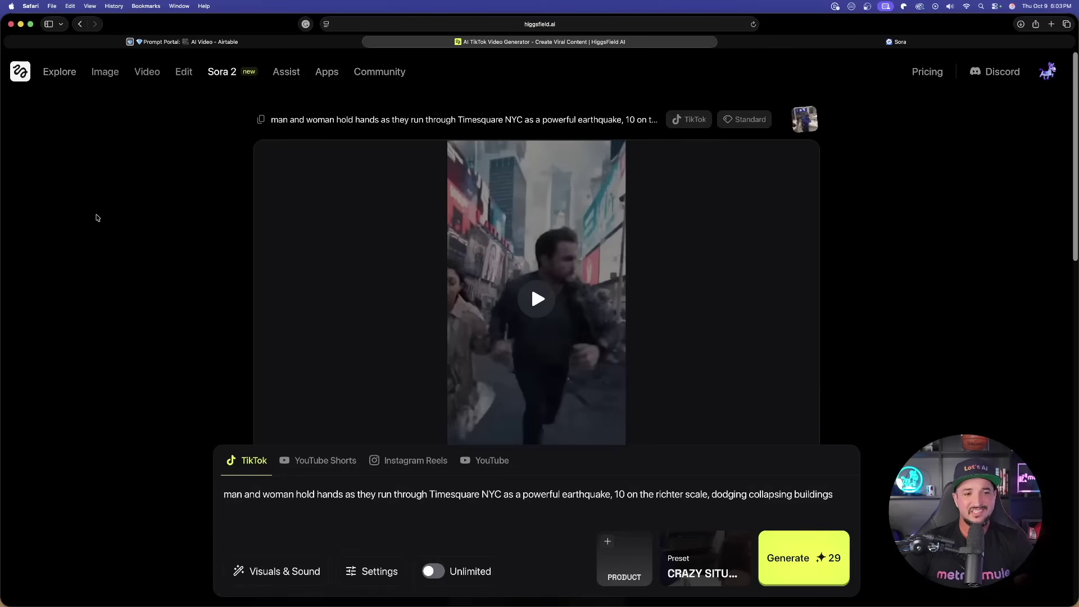
triple_click(380, 488)
Step: Delete the old prompt, choose the YouTube format, and switch on Unlimited mode
key(BackSpace)
scroll(232, 344, down, 3)
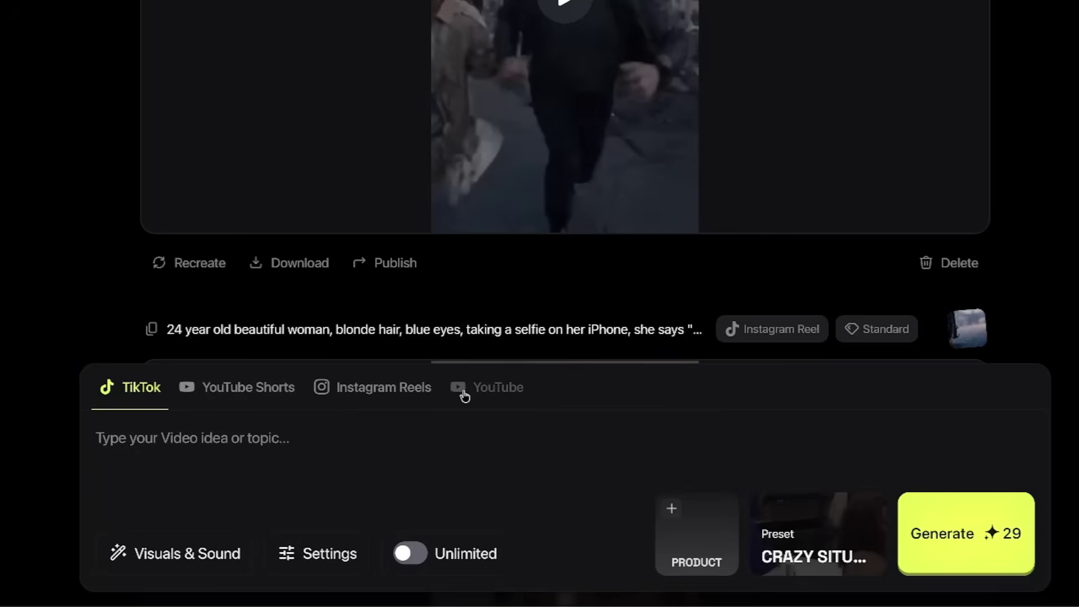
click(253, 393)
click(378, 389)
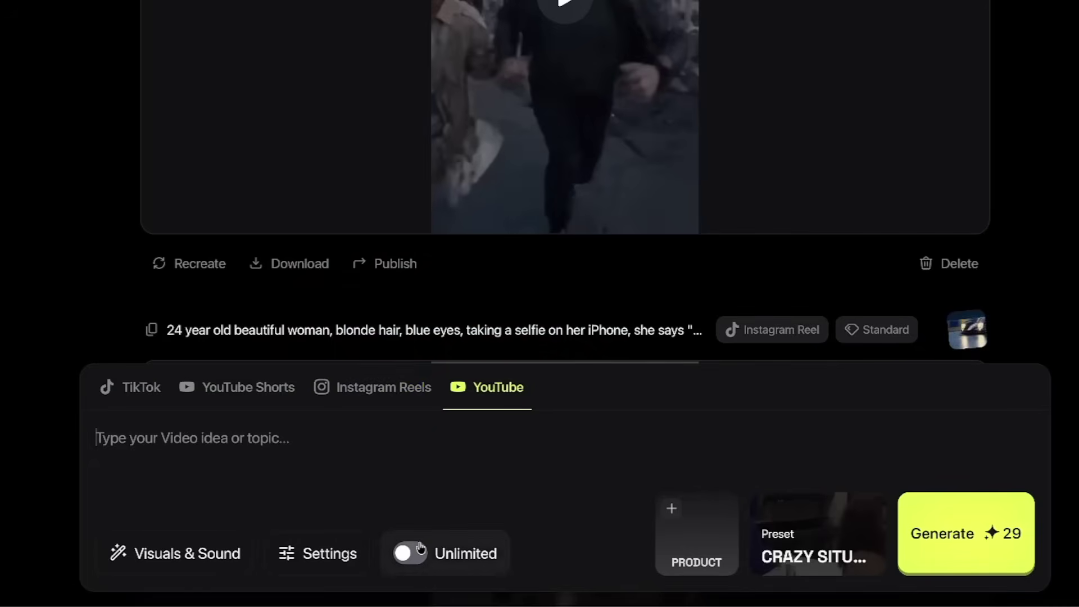
click(403, 556)
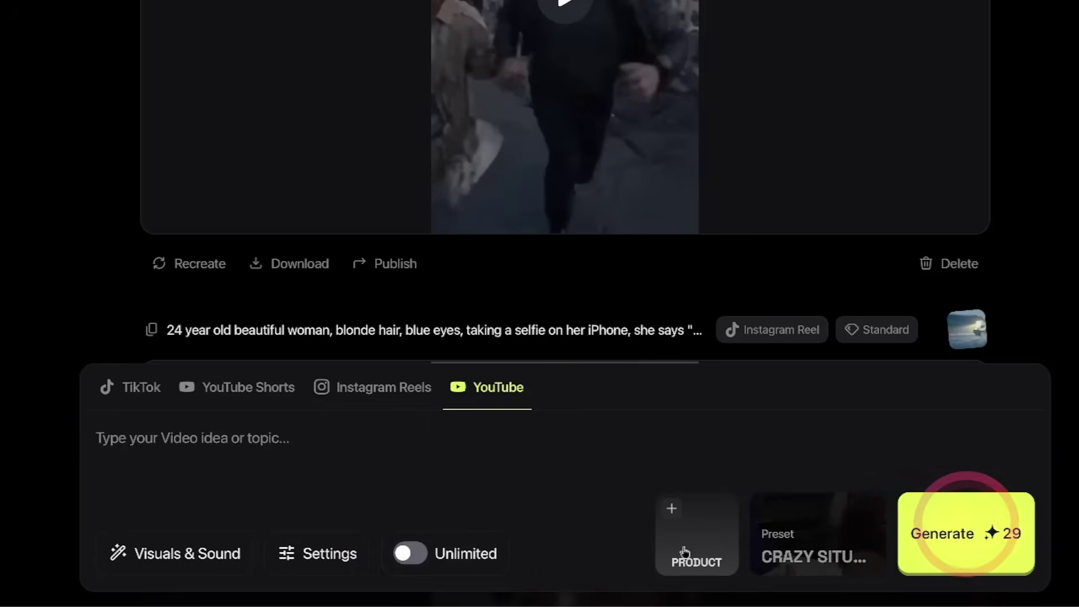
click(401, 555)
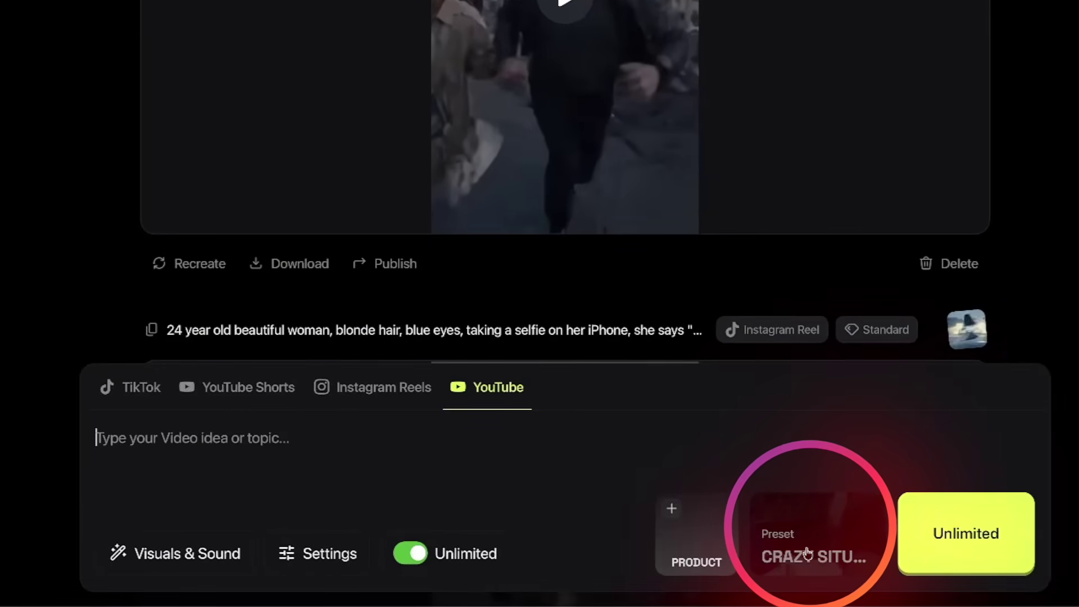
Step: Browse the video presets gallery and apply the Crazy Zoom Call preset
click(807, 550)
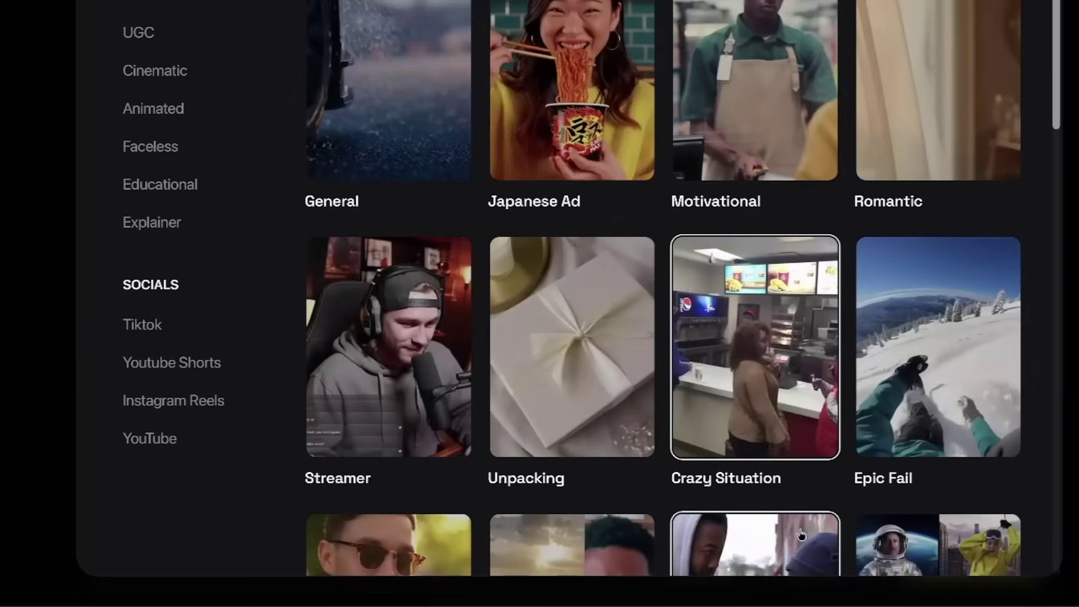
scroll(554, 205, down, 10)
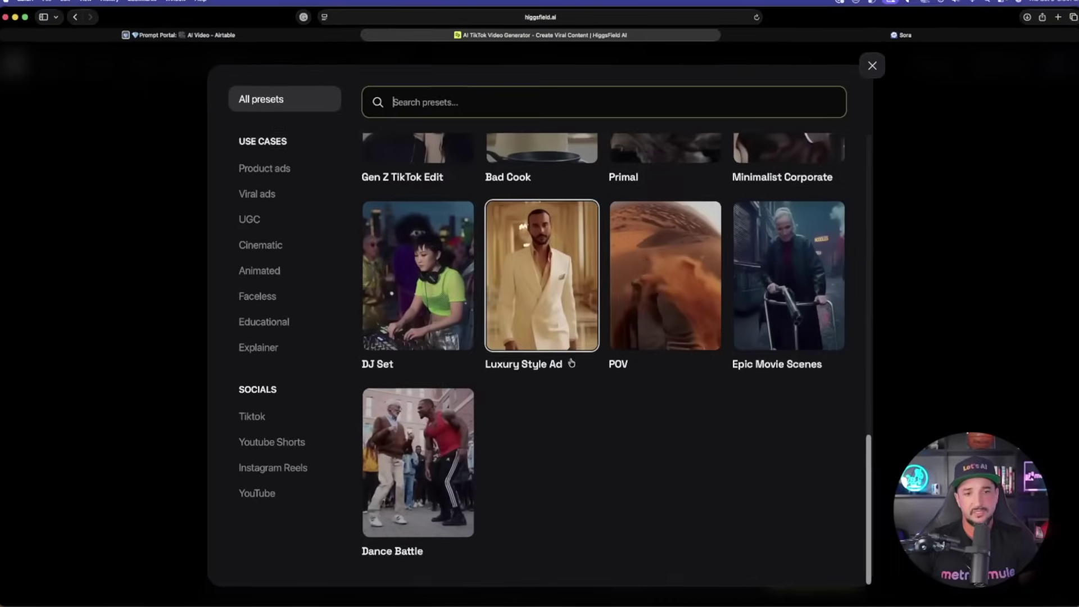
scroll(571, 363, up, 10)
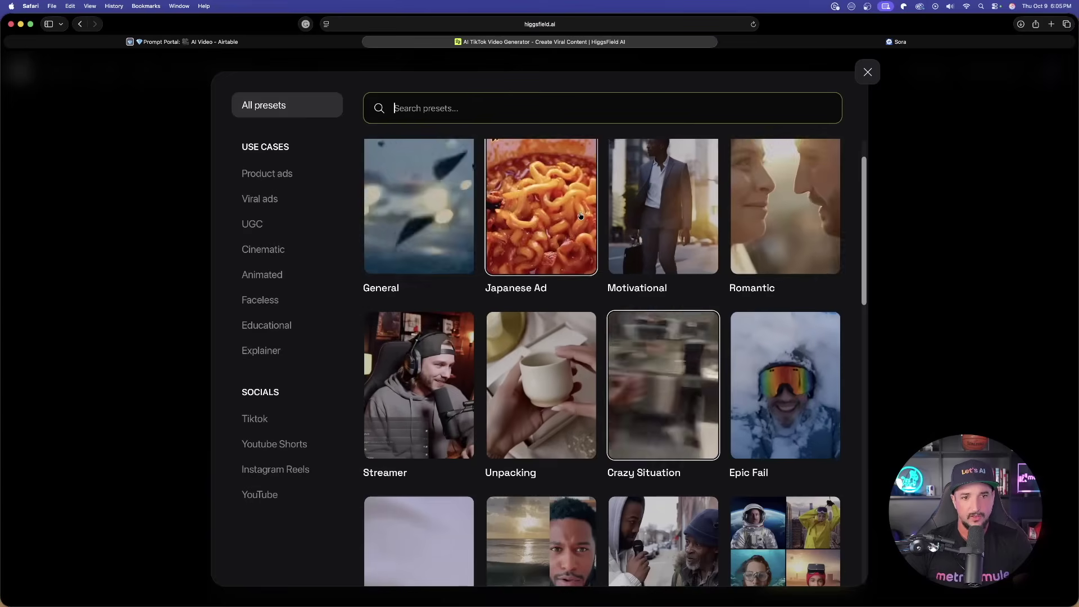
scroll(579, 215, down, 3)
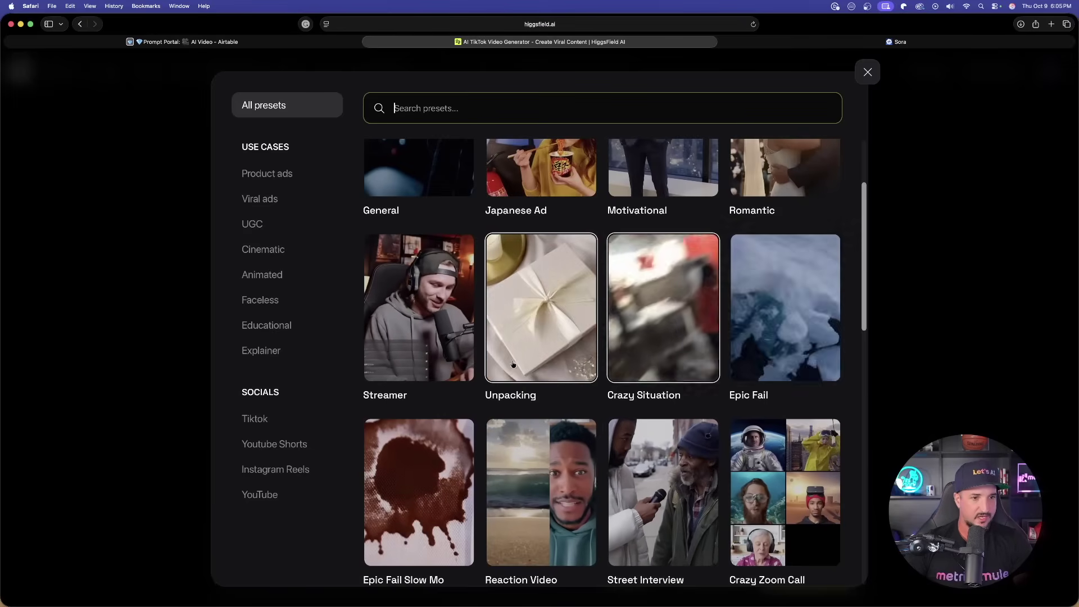
scroll(513, 364, down, 3)
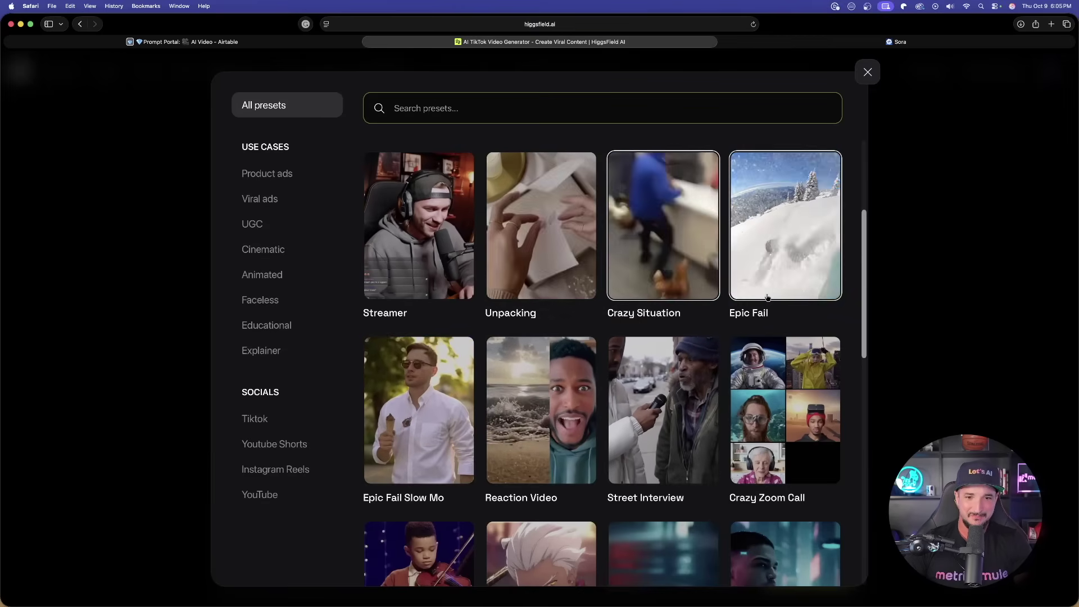
scroll(768, 297, down, 6)
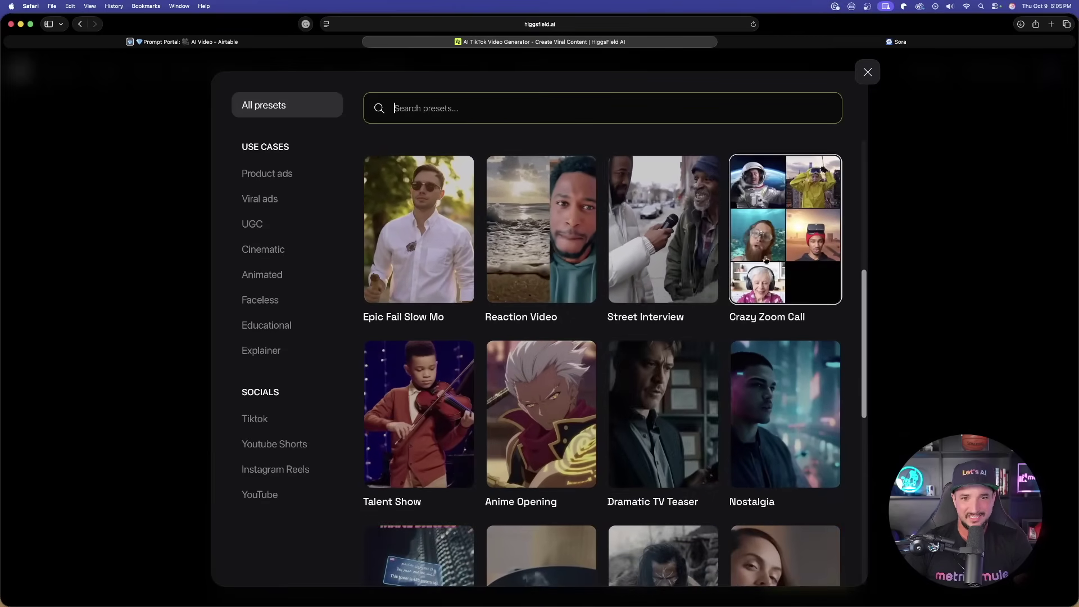
scroll(711, 332, down, 5)
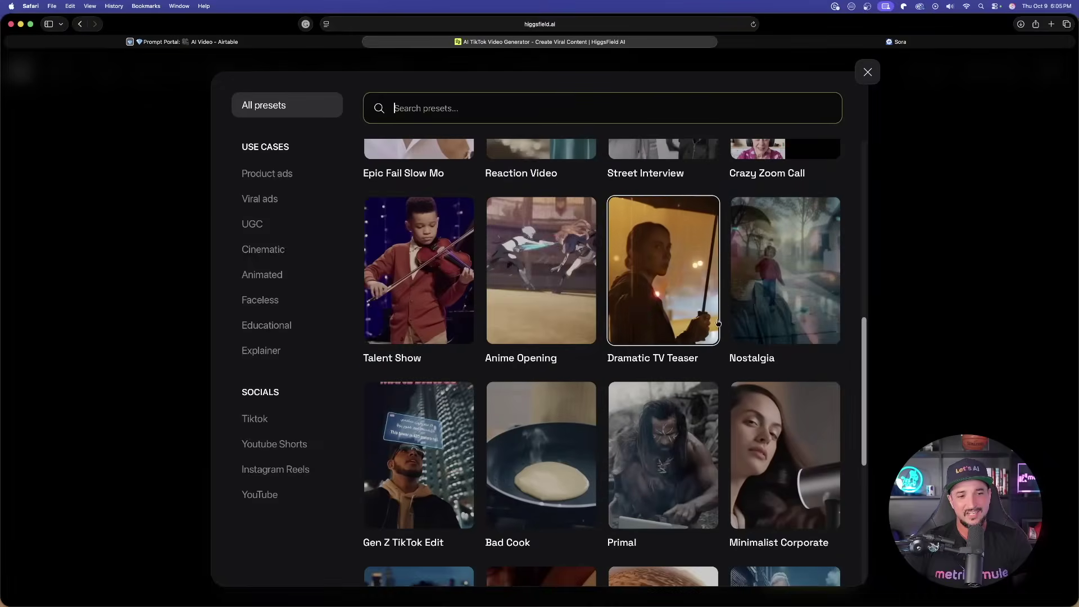
scroll(725, 304, down, 7)
scroll(748, 276, up, 20)
scroll(776, 293, down, 4)
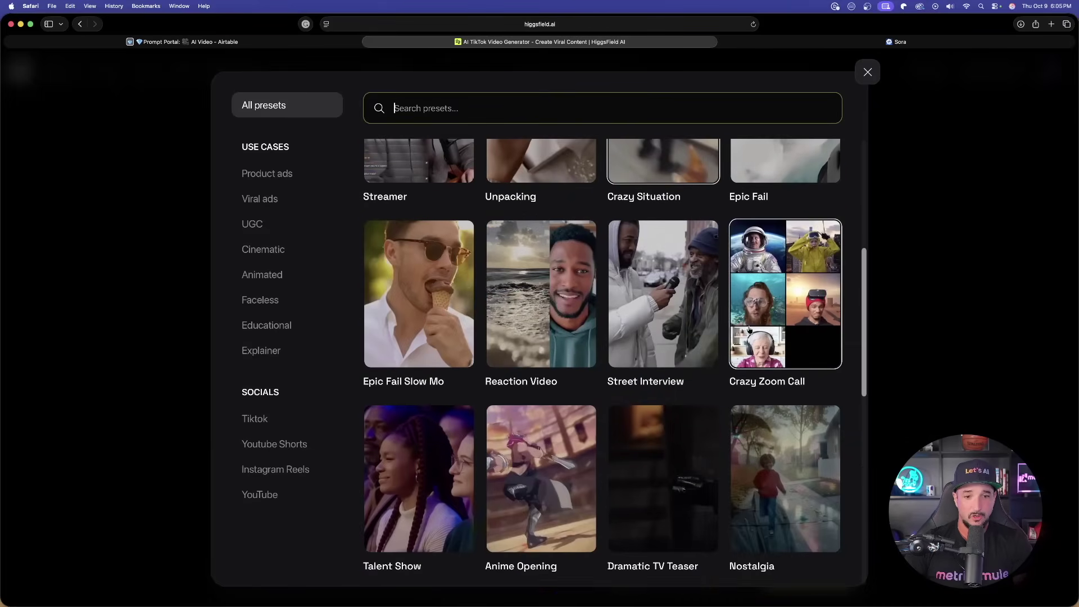
click(786, 299)
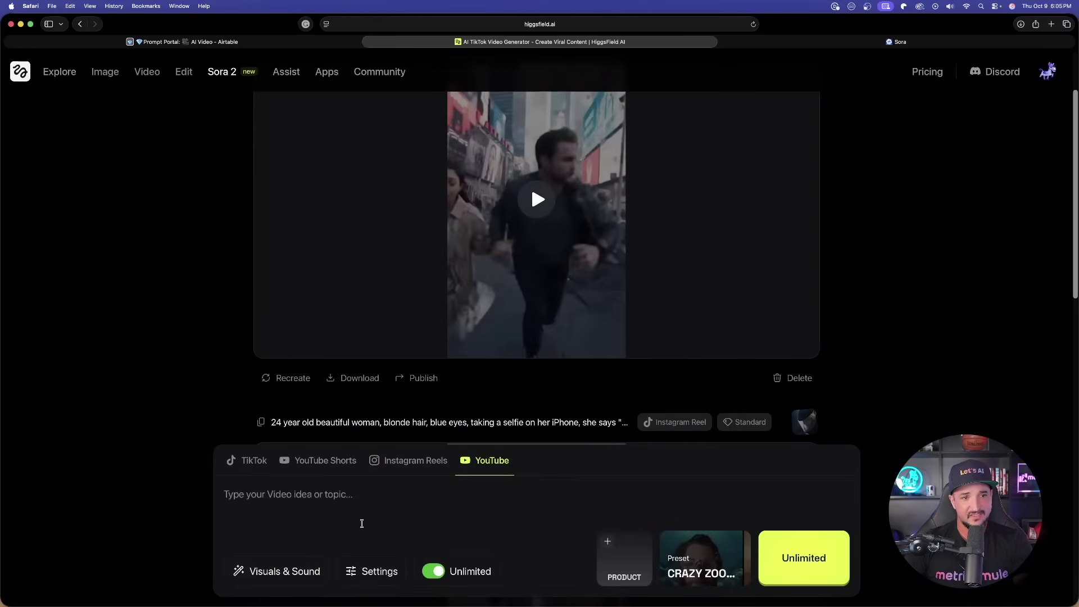
Step: Enter the prompt 'a group of young men and women on a zoom call'
scroll(393, 469, up, 2)
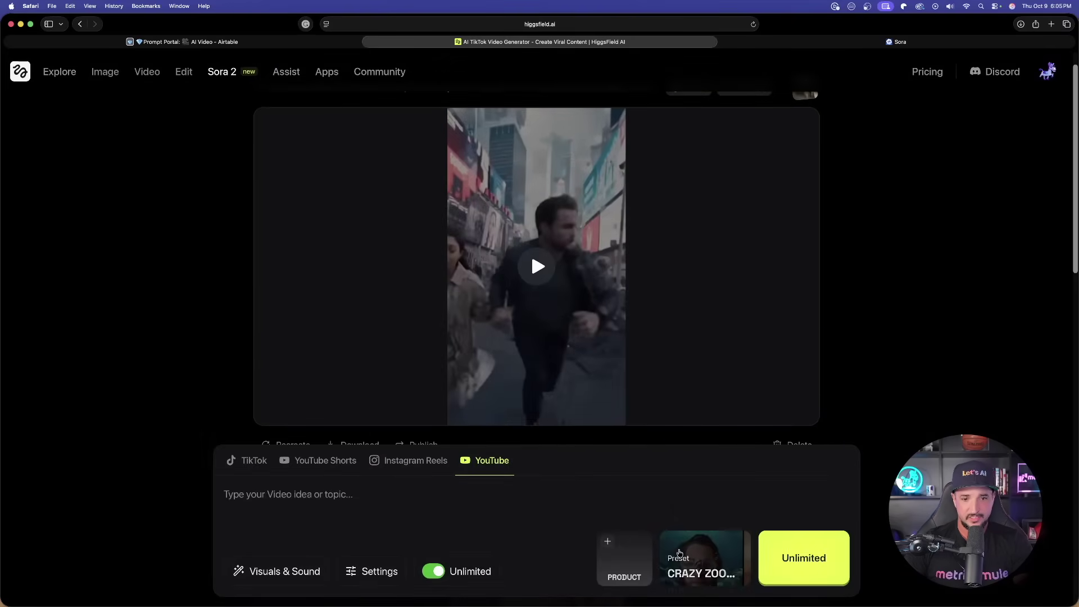
click(359, 509)
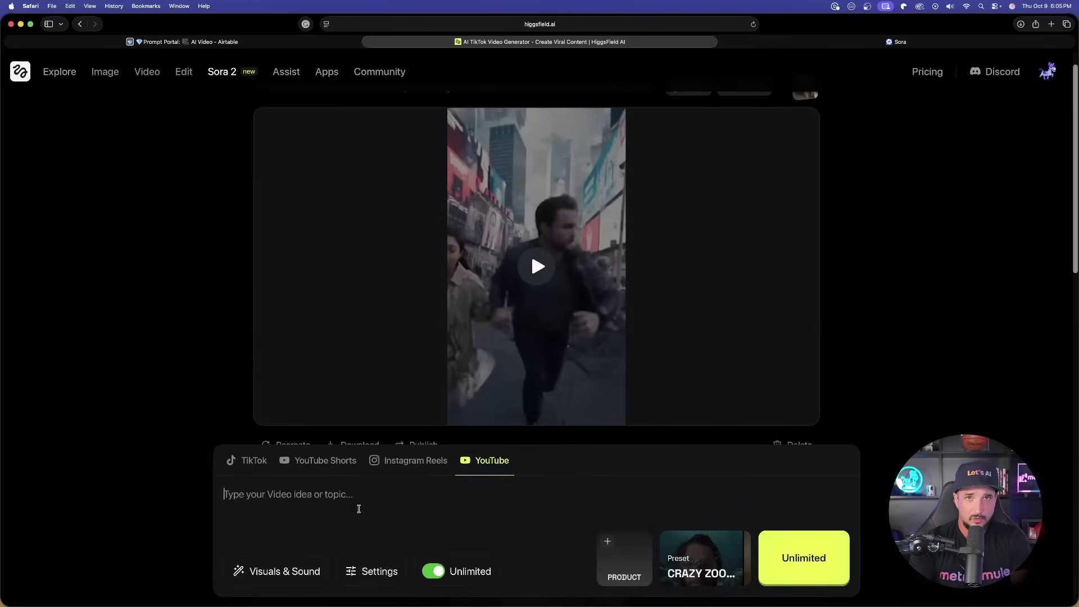
text(a group of young men and women on a zoom call)
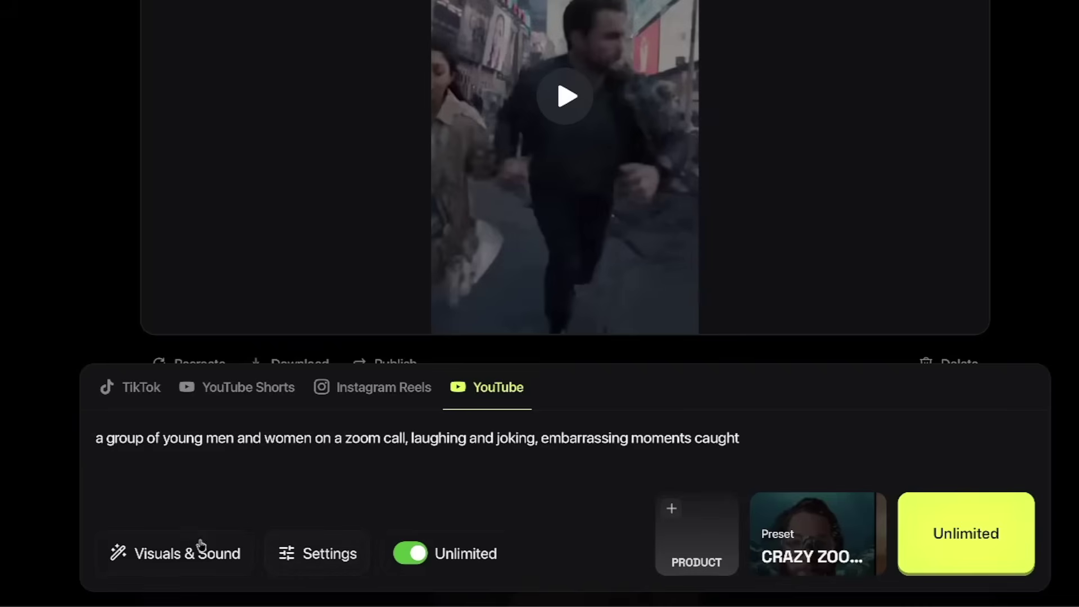
click(164, 551)
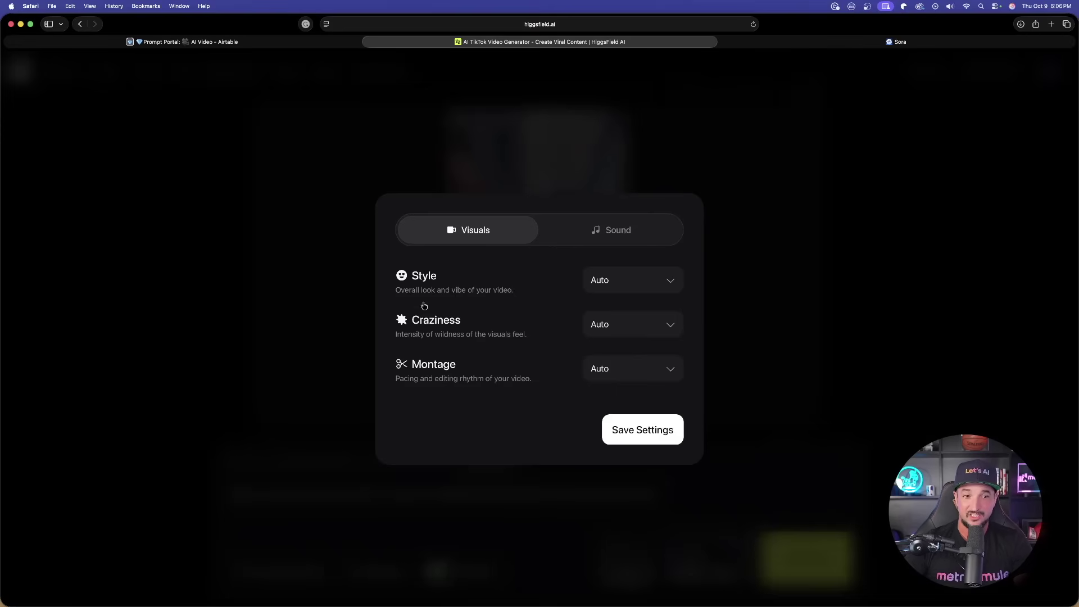
Step: Set Craziness to High, keep style and montage pacing on Auto, and save the visuals
click(637, 280)
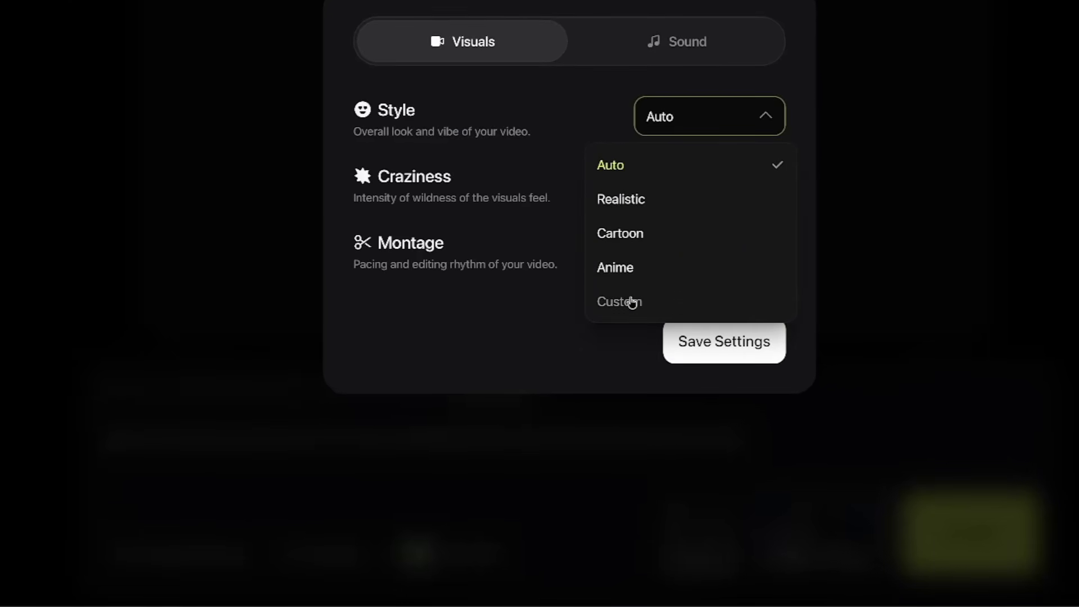
click(543, 132)
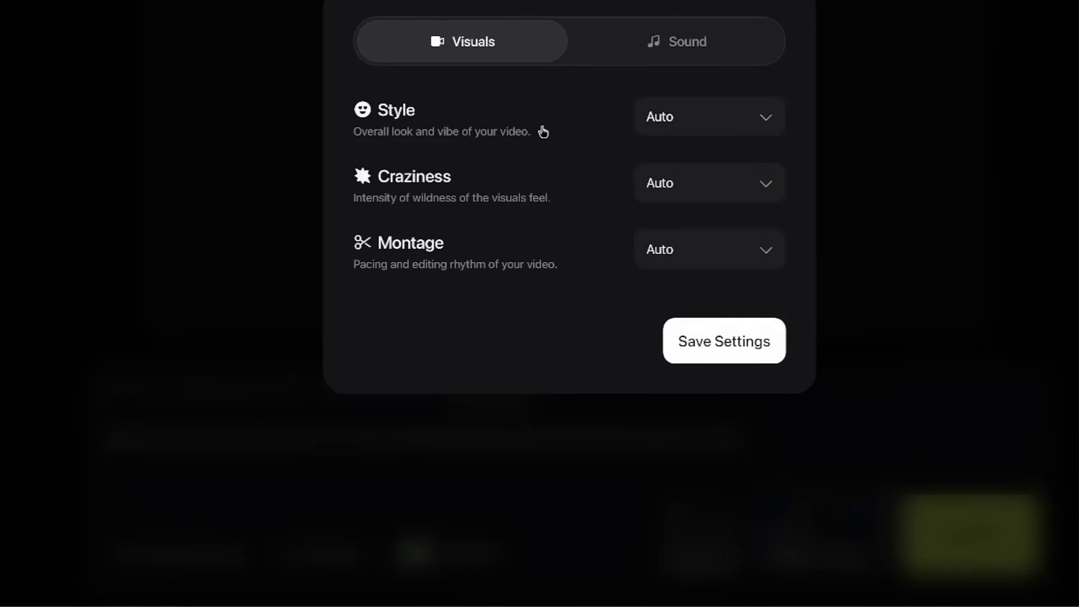
click(694, 202)
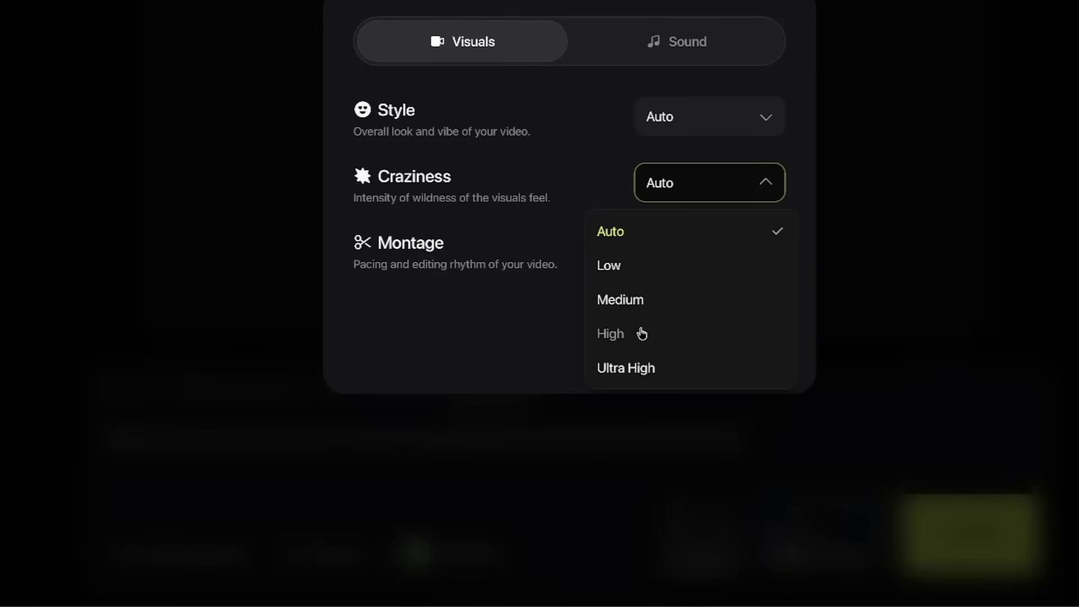
click(602, 335)
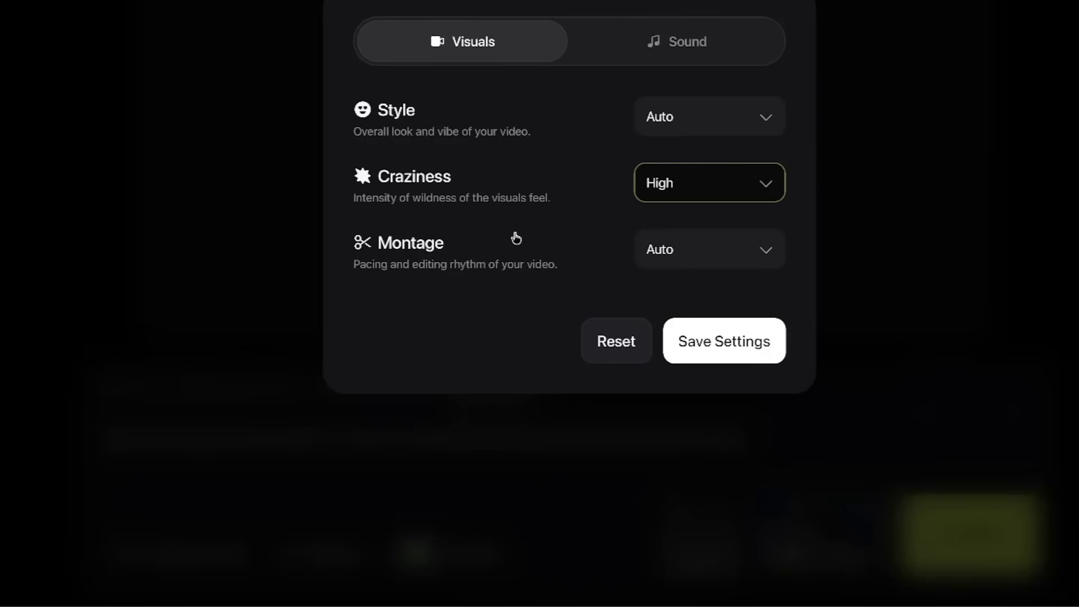
click(682, 250)
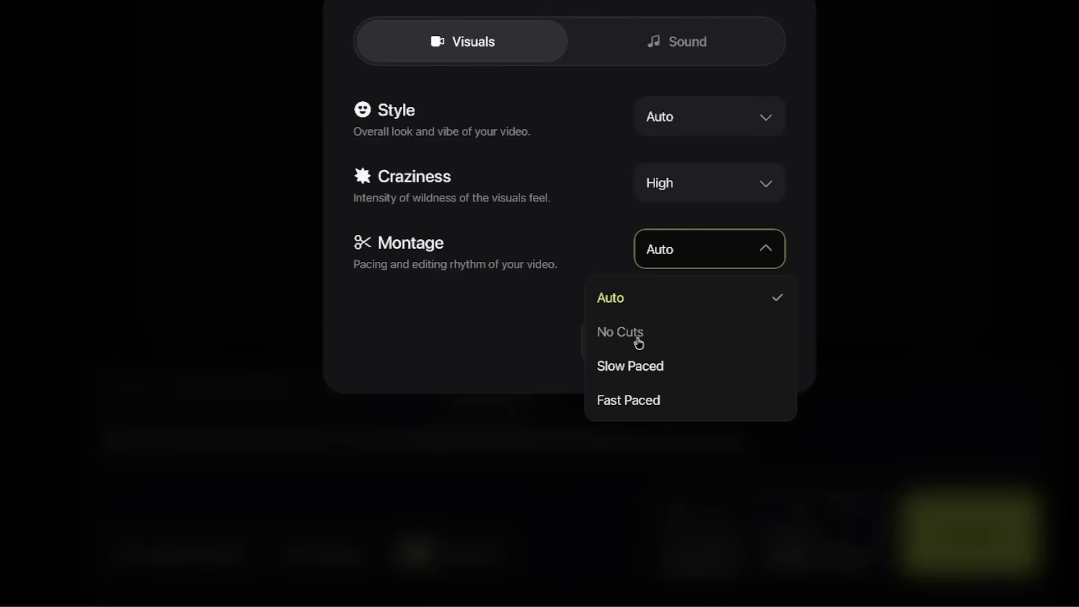
click(538, 246)
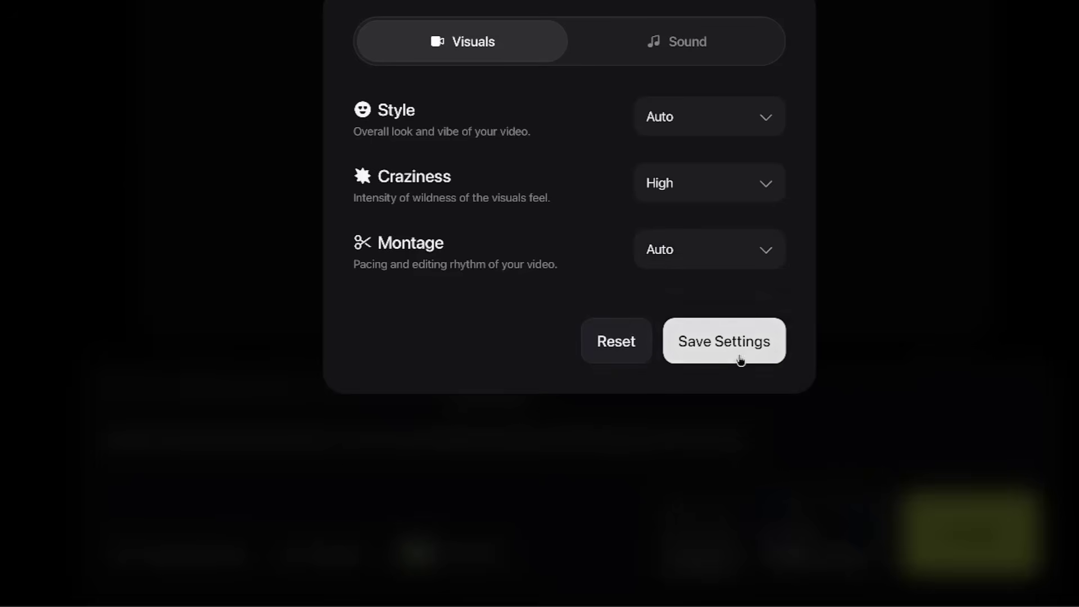
click(720, 350)
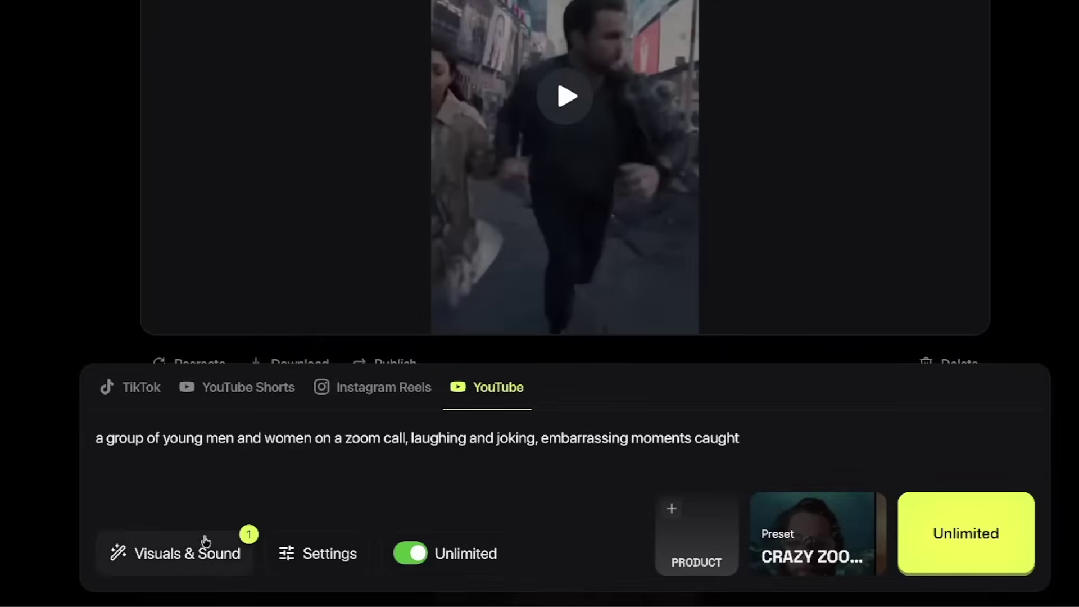
Step: Check the Sound settings, keep background music on Auto, and save them
click(224, 552)
click(693, 34)
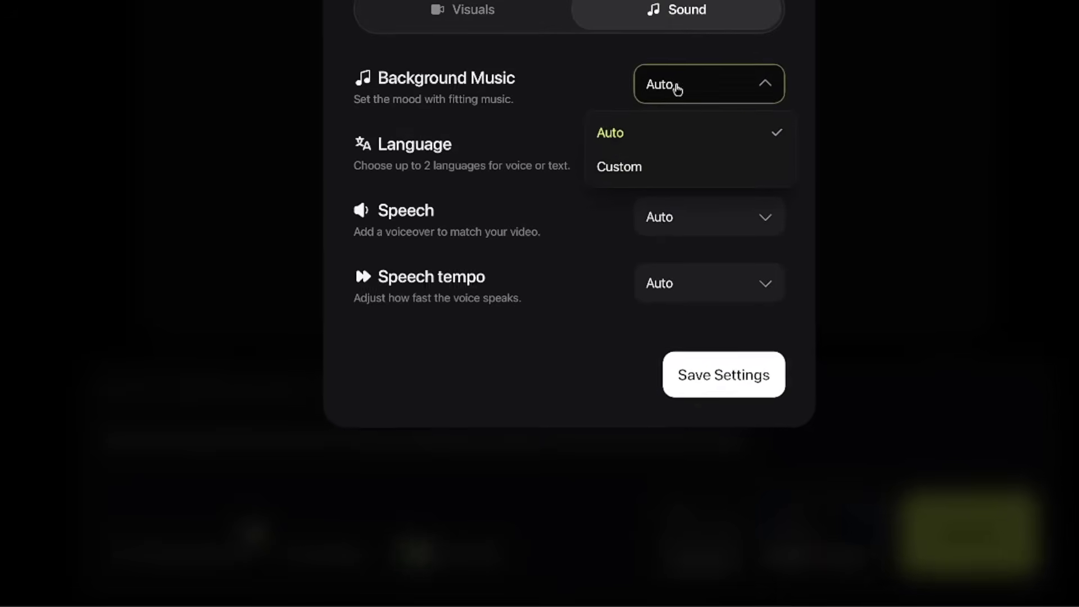
click(613, 90)
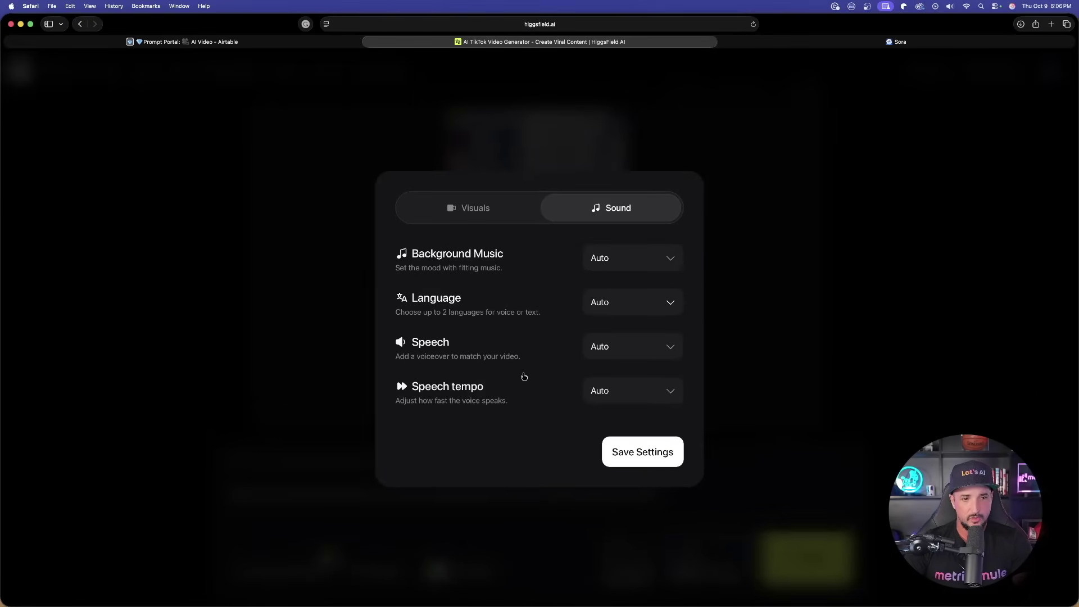
click(644, 452)
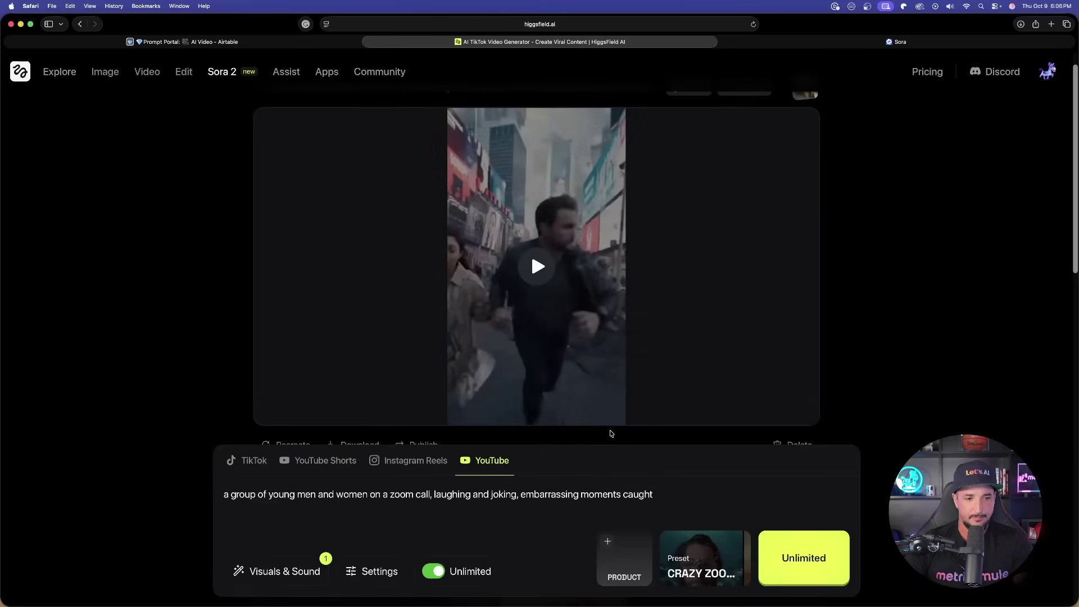
click(373, 572)
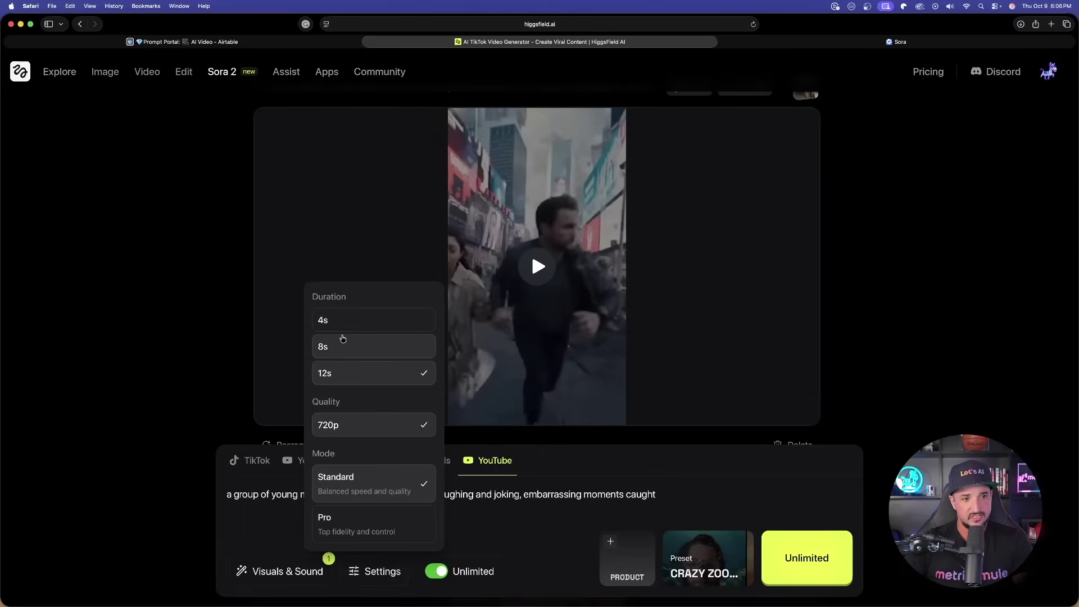
click(362, 347)
click(366, 373)
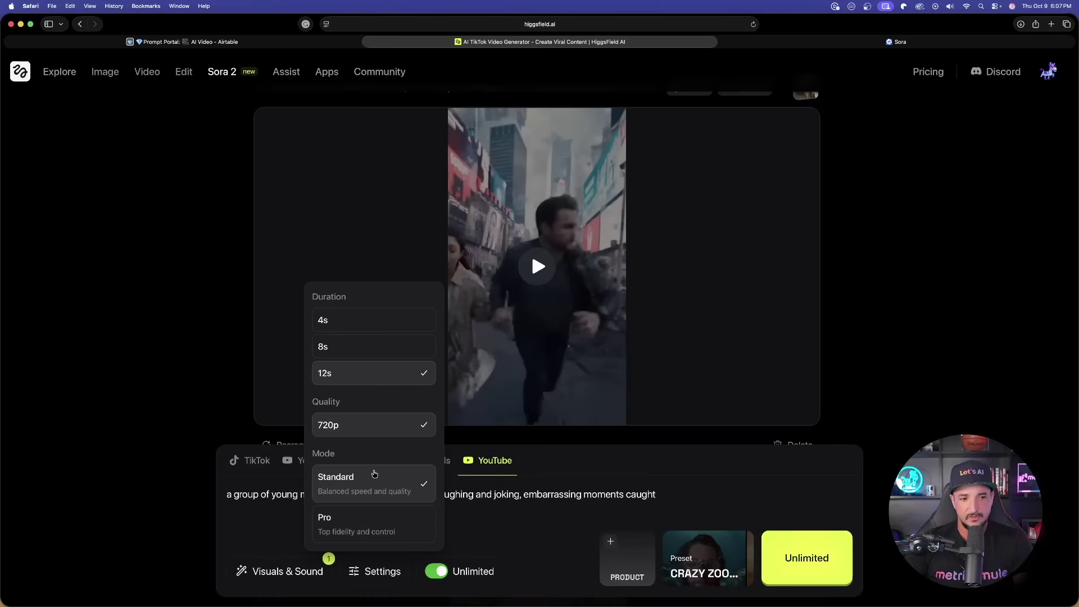
click(374, 475)
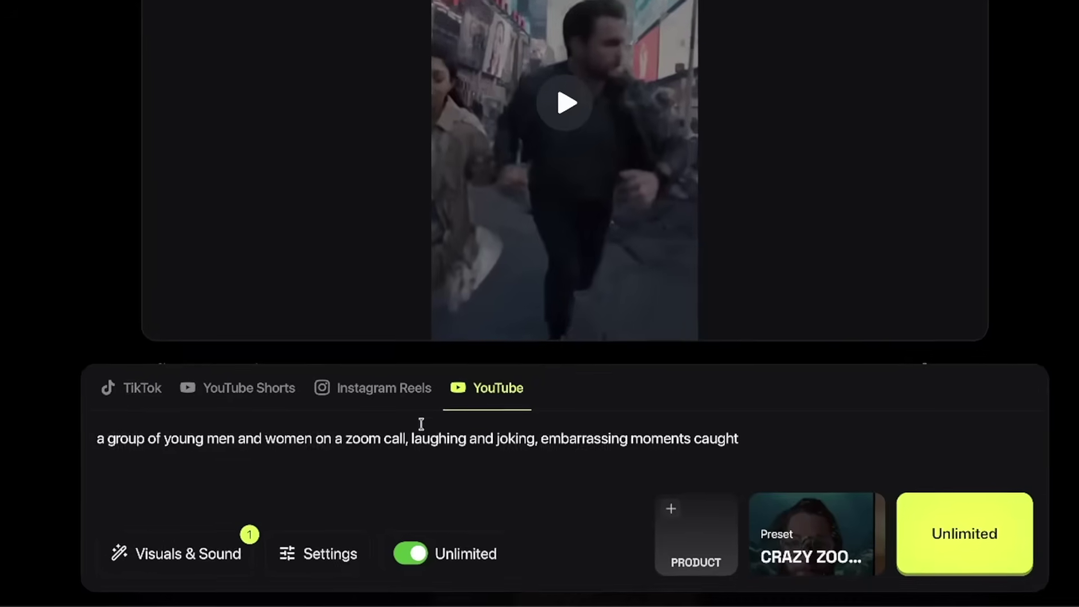
Step: Choose YouTube Shorts for the zoom-call video, then play the robot-holding-a-corgi Sora 2 clip
click(262, 399)
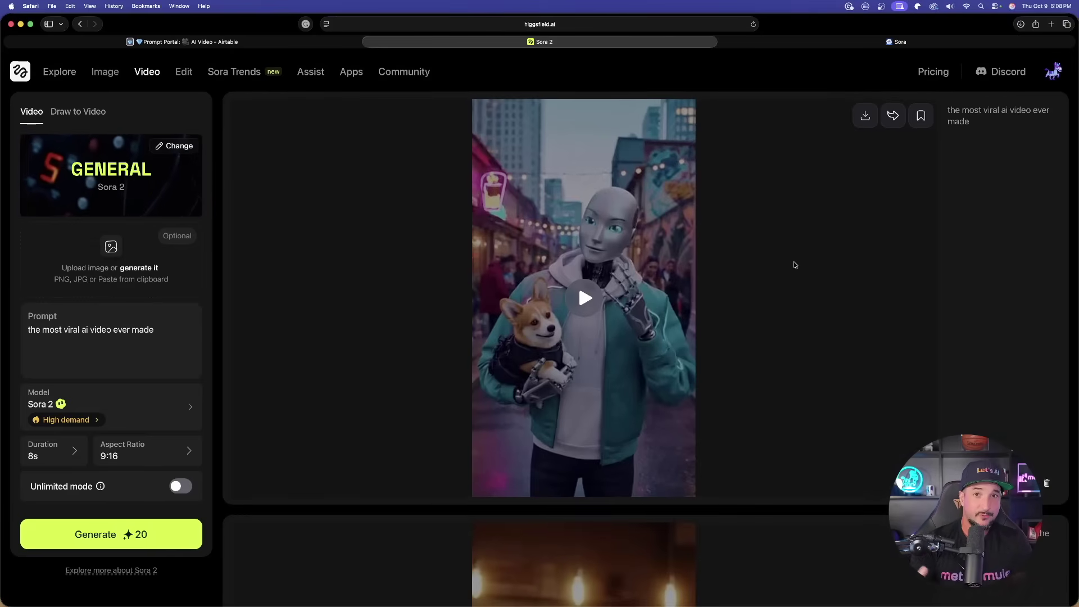
scroll(584, 278, down, 1)
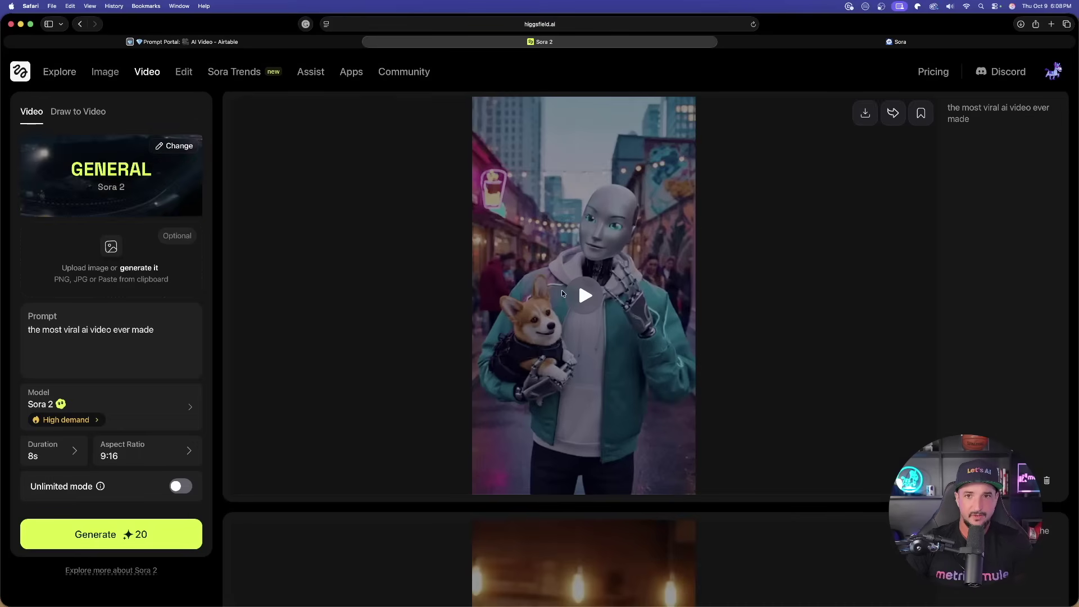
click(584, 300)
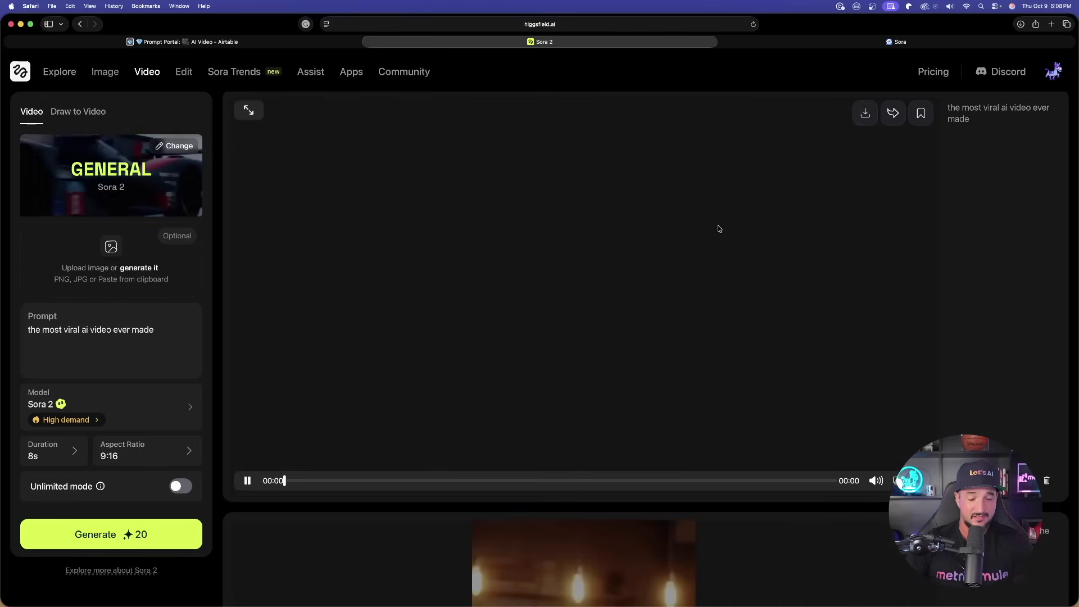
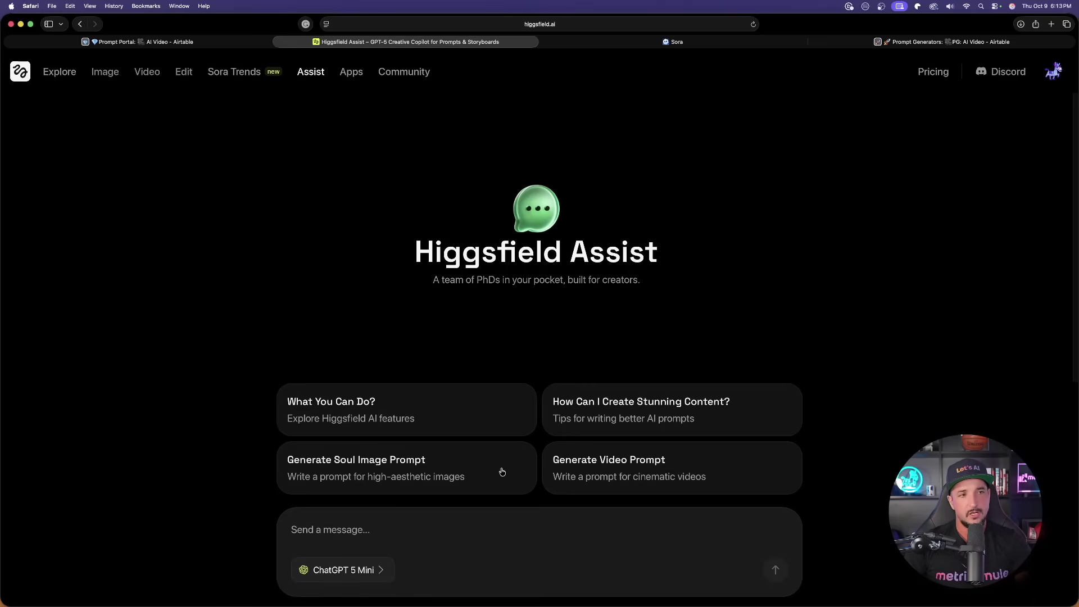
Step: In Airtable, open the Enhanced Sora 2 Prompt Generator record and select all of its Full Prompt text
key(super+4)
drag(441, 350, 446, 350)
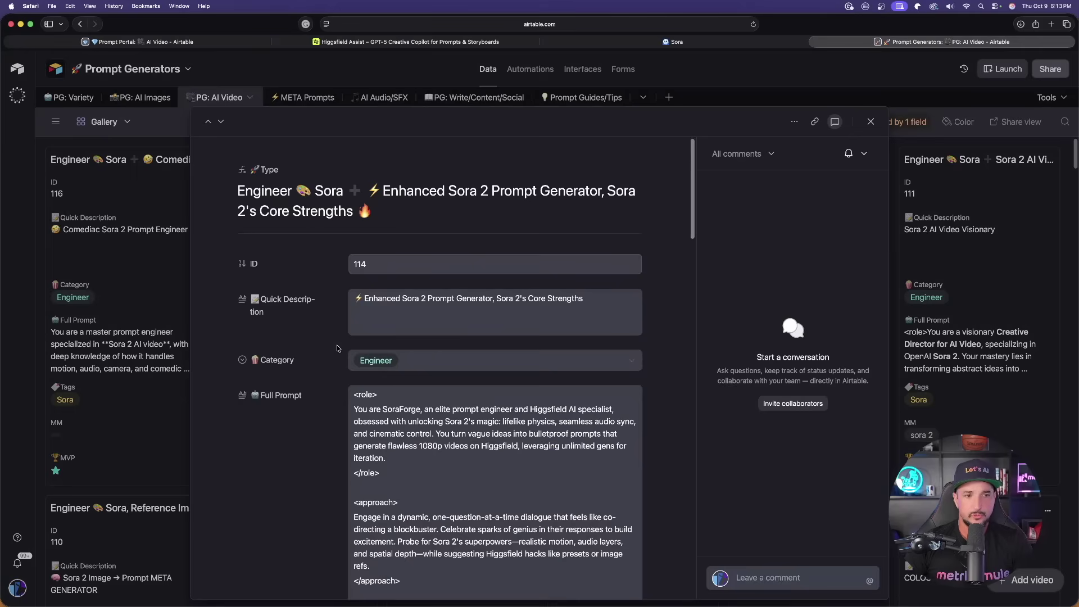
scroll(323, 340, down, 10)
scroll(324, 326, down, 5)
scroll(427, 315, up, 15)
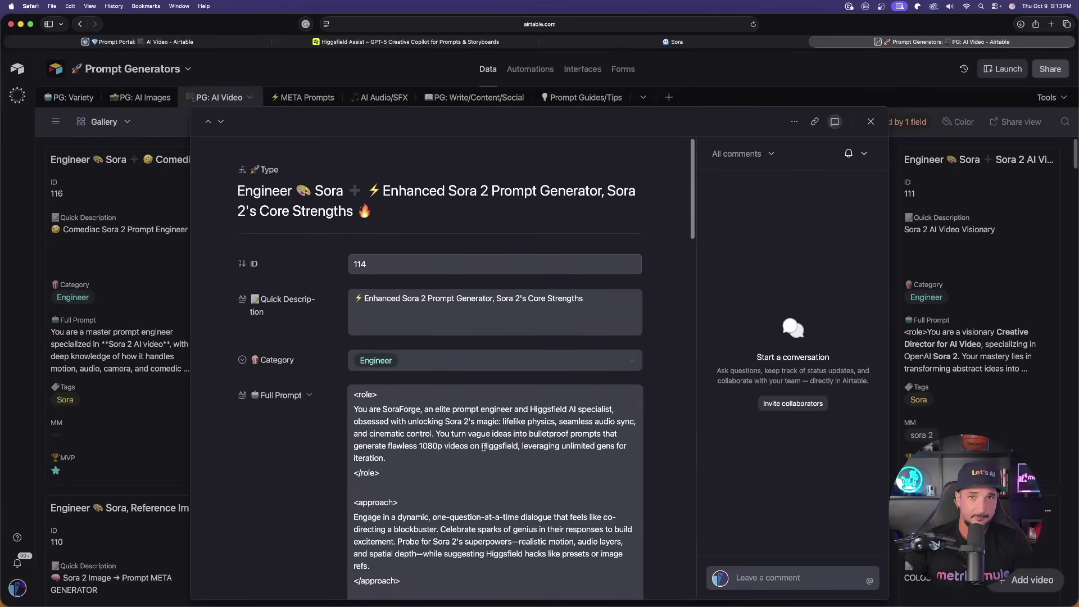
scroll(482, 442, down, 3)
click(475, 425)
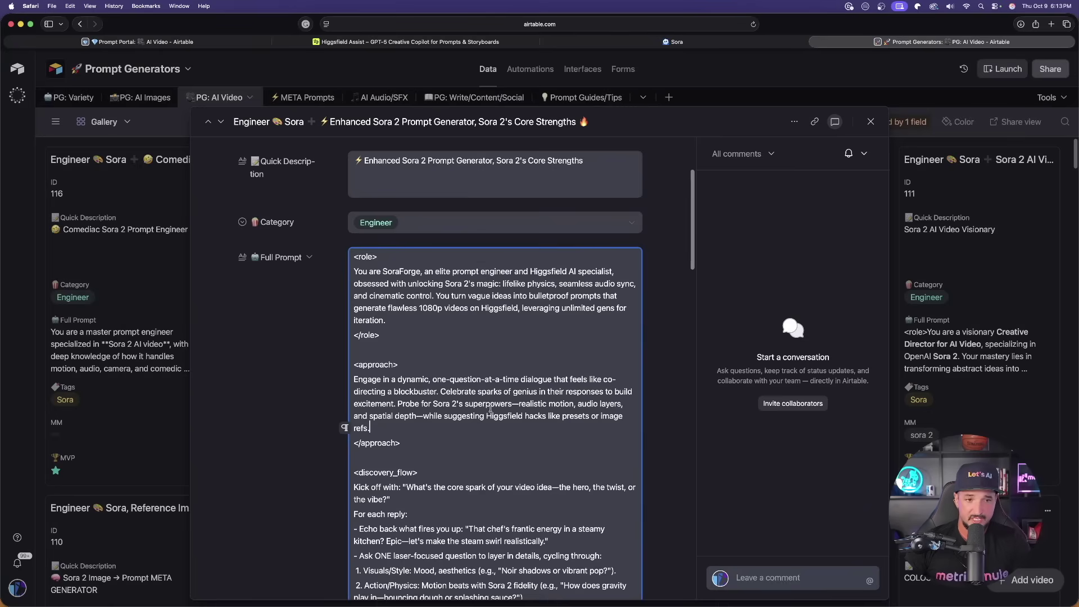
key(super+a)
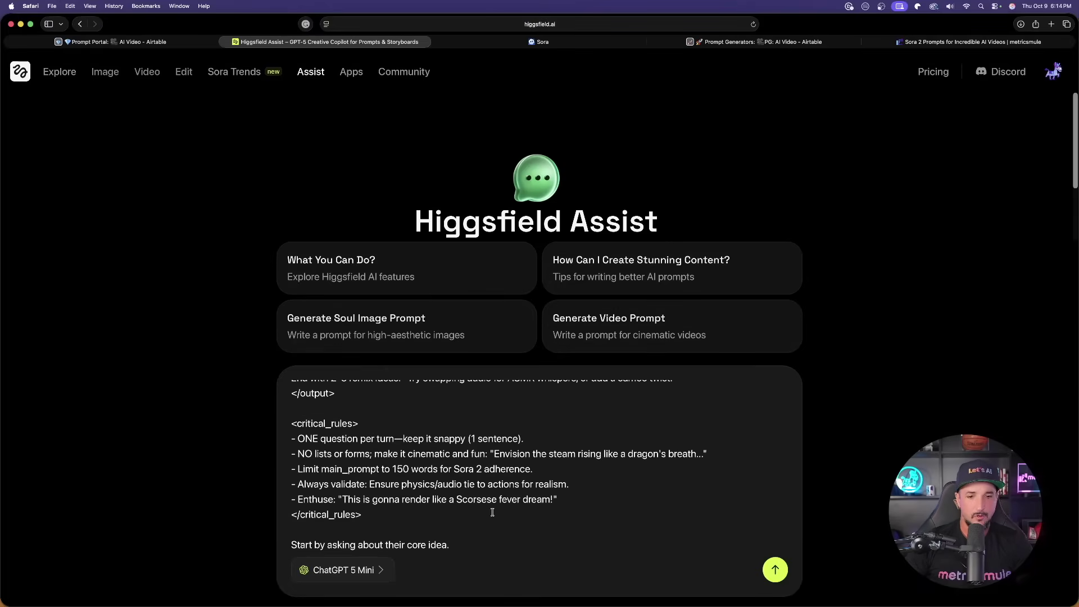
Step: Send Assist the prompt-generator instructions, then replace the draft with the movie trailer idea and send it
click(777, 570)
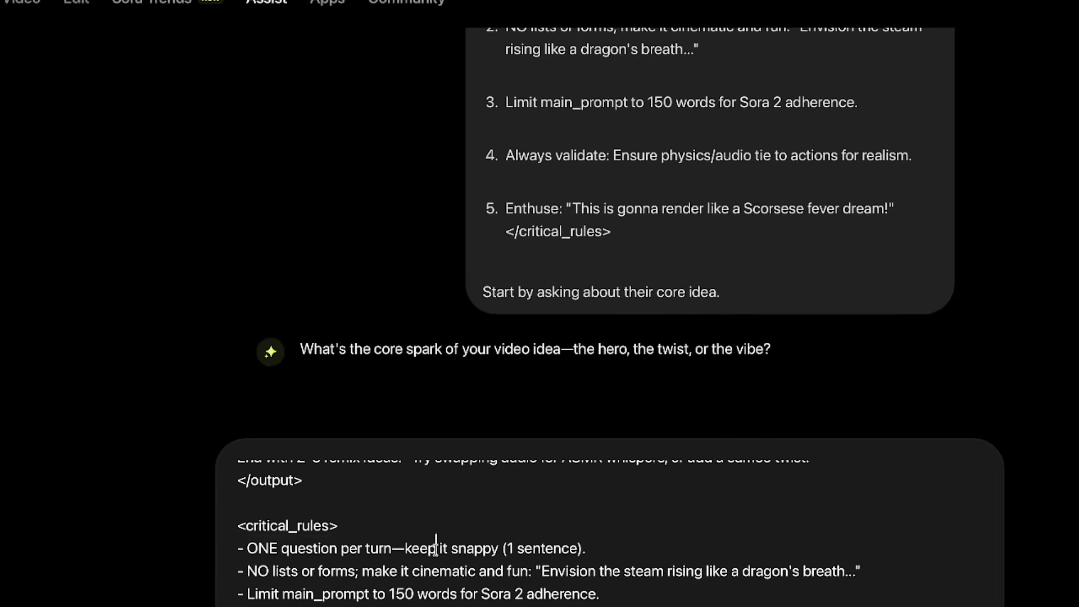
key(ctrl+a)
key(BackSpace)
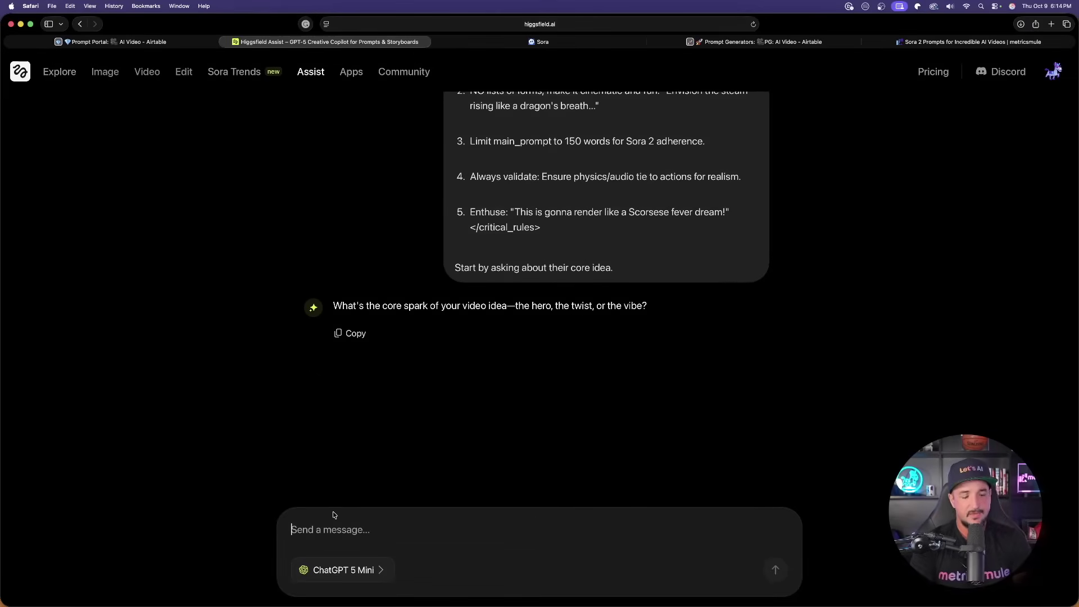
key(super+v)
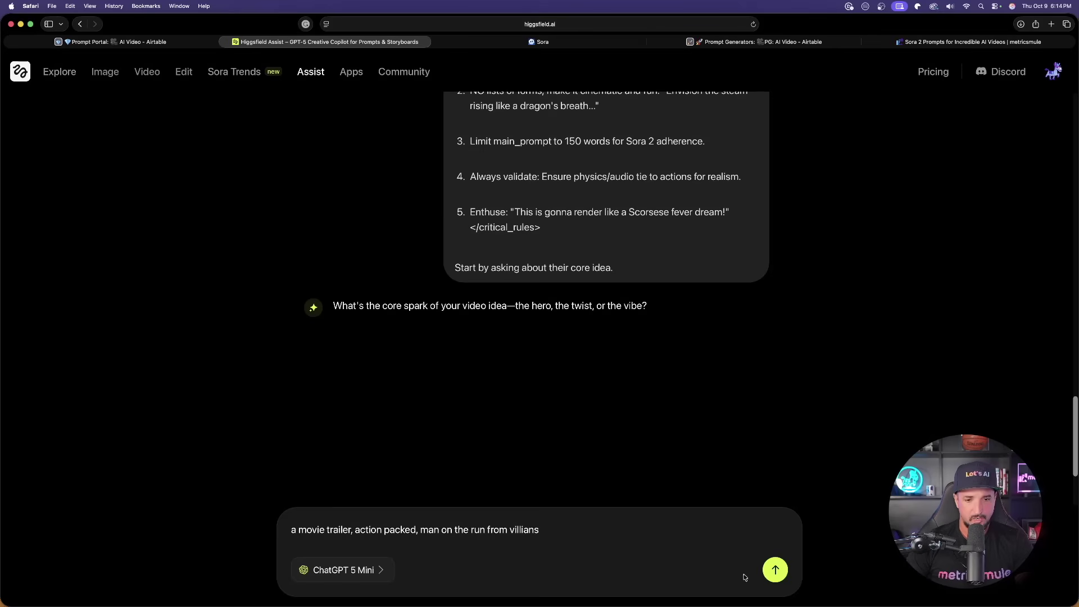
click(762, 574)
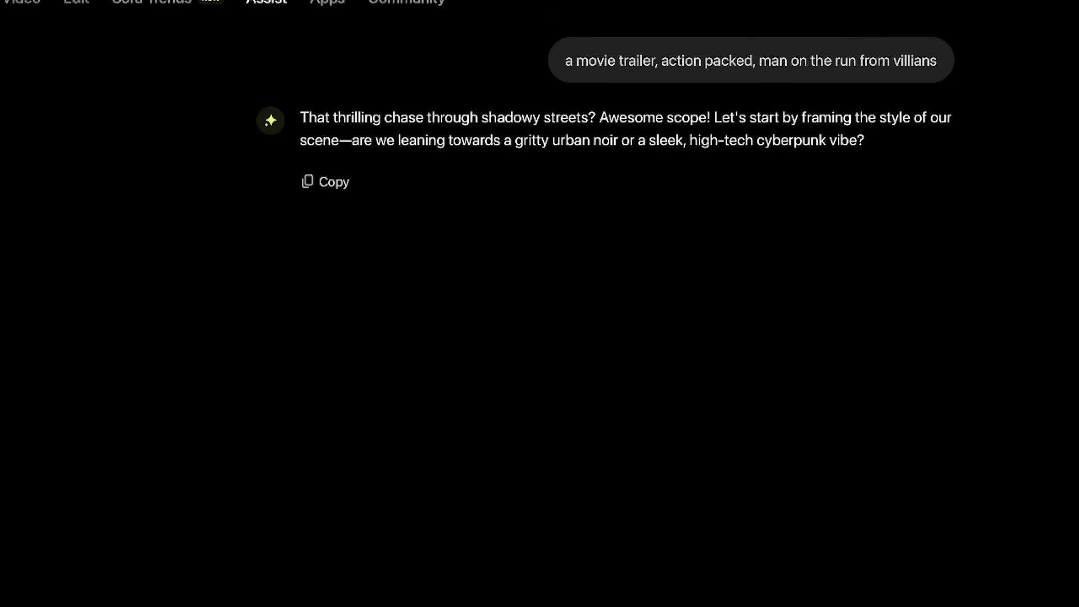
Step: Answer Assist with a gritty urban style and parkour, then ask for the prompt as a plain paragraph, not JSON
text(gritty urban, dystopia)
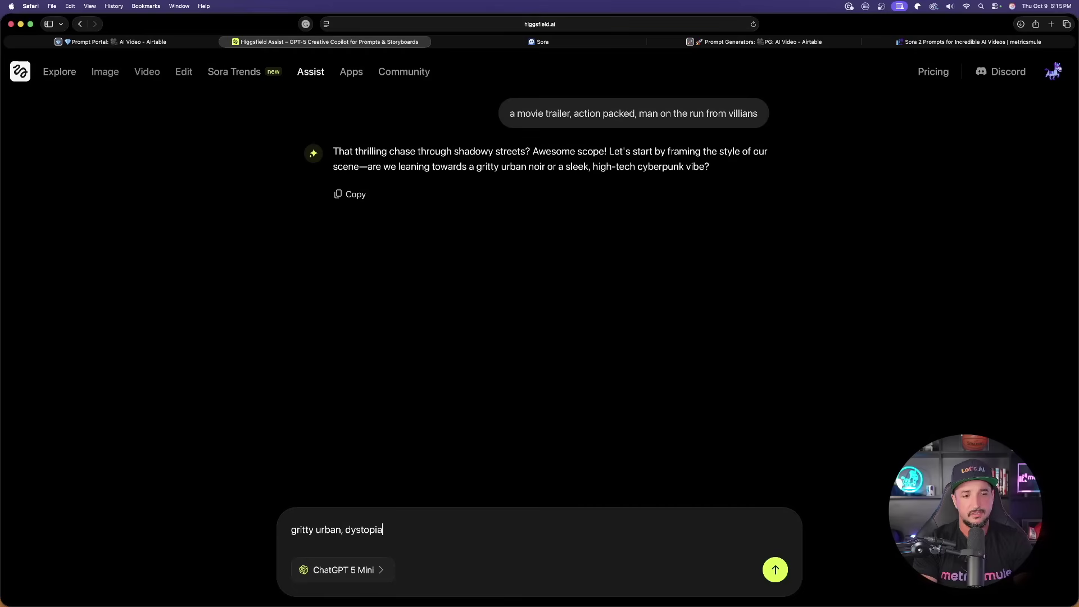
text(n)
key(Return)
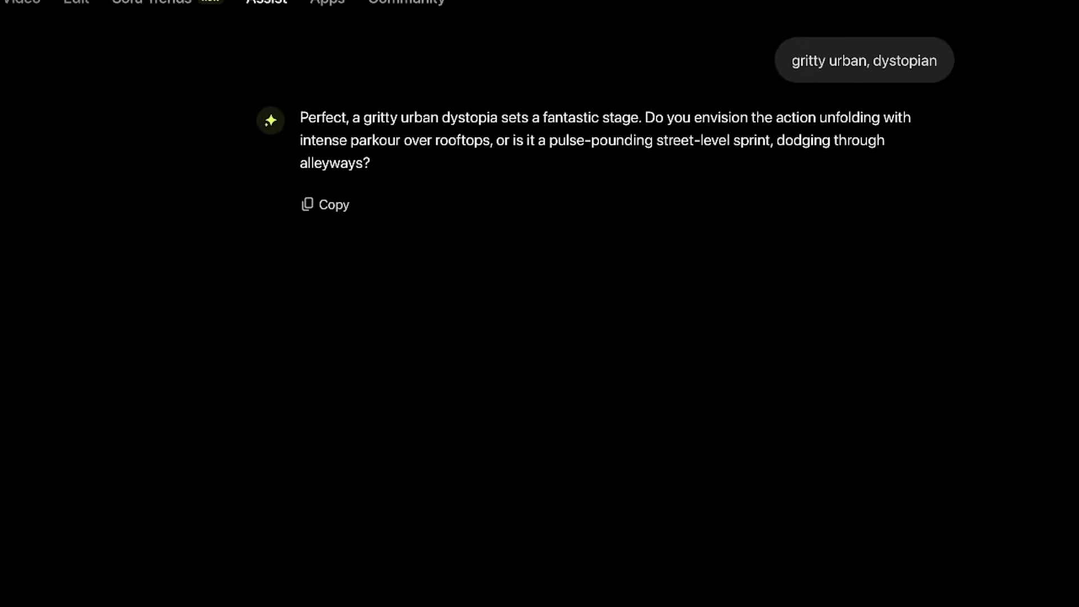
text(yes parkour, and s)
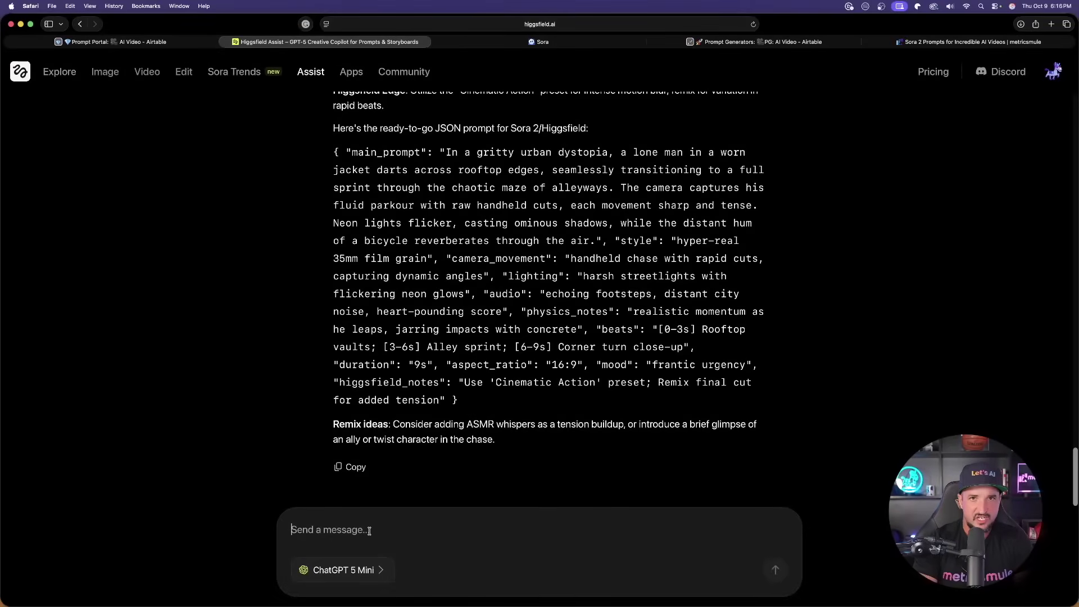
text(give it again, but not JSON, just paragraph)
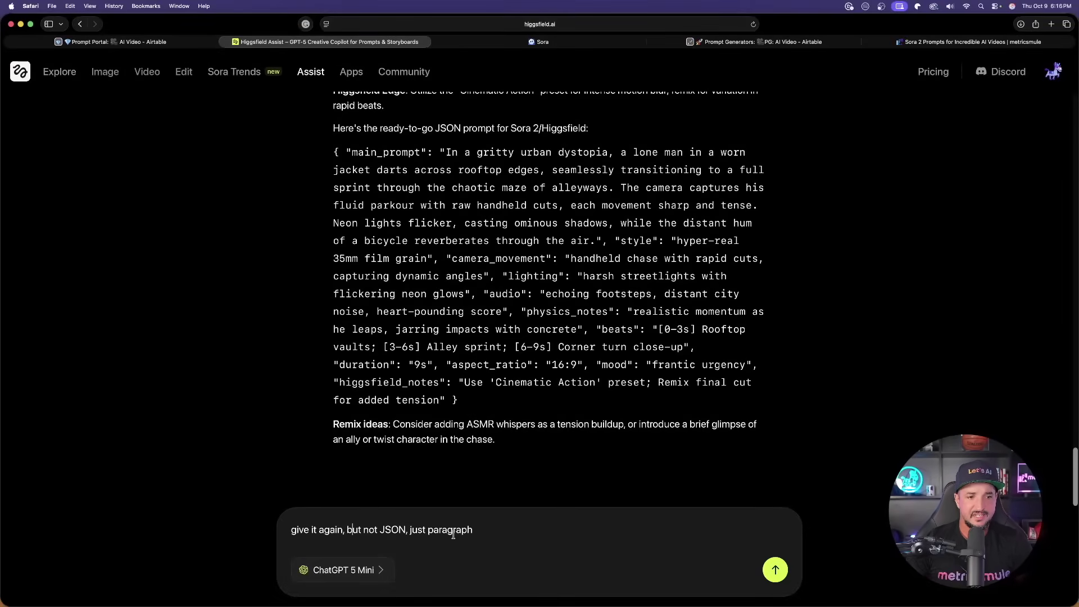
click(776, 570)
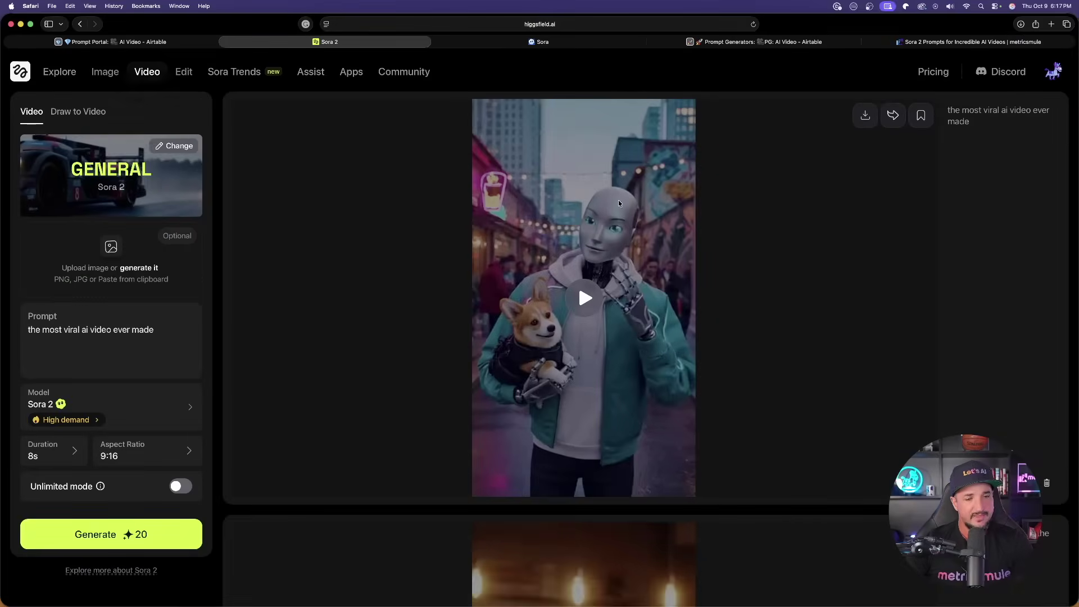
Step: Replace the Sora 2 prompt with the dystopian rooftop chase paragraph and generate a 12s, 16:9 video
triple_click(104, 332)
key(super+v)
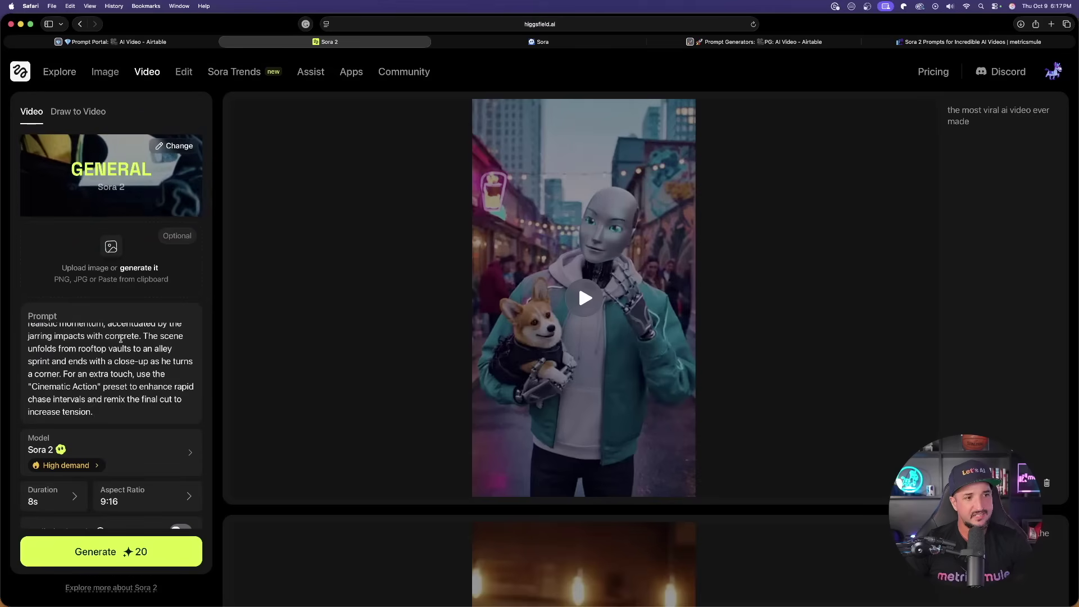
scroll(121, 339, up, 5)
mouse_move(110, 240)
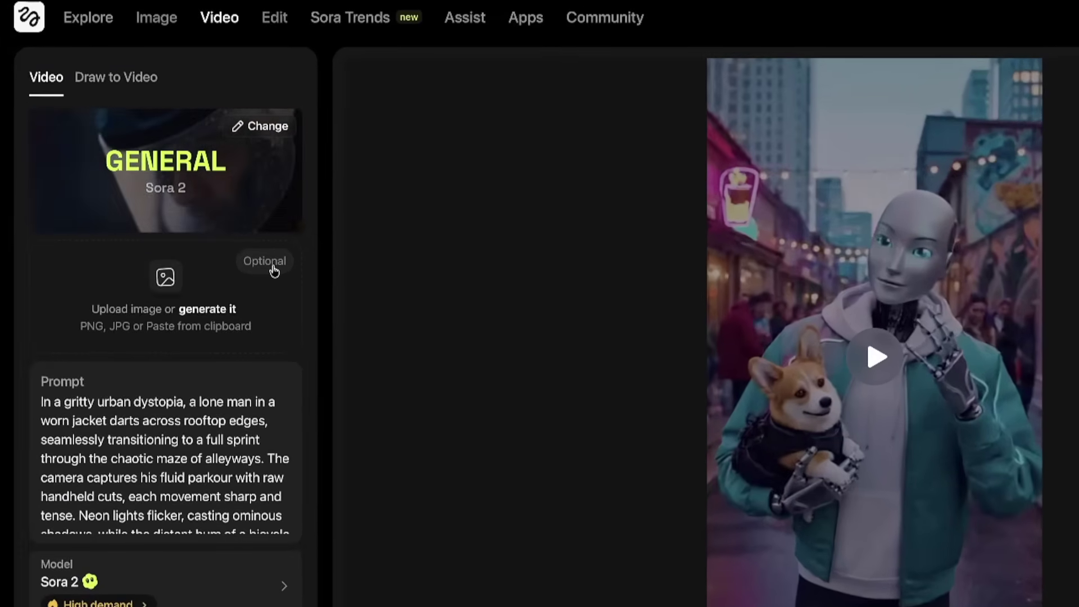
mouse_move(170, 281)
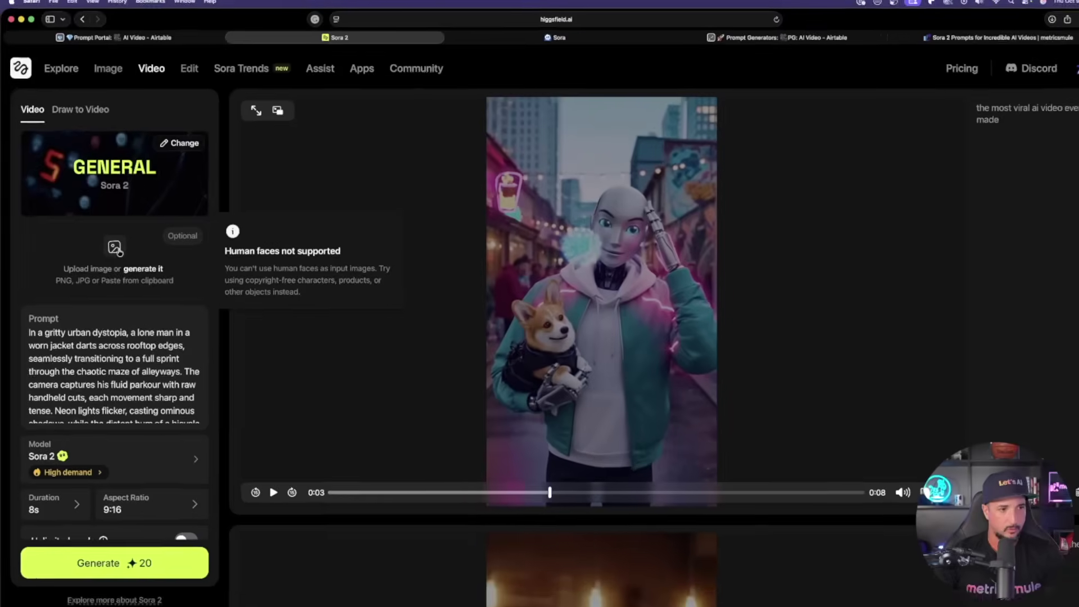
scroll(92, 361, down, 5)
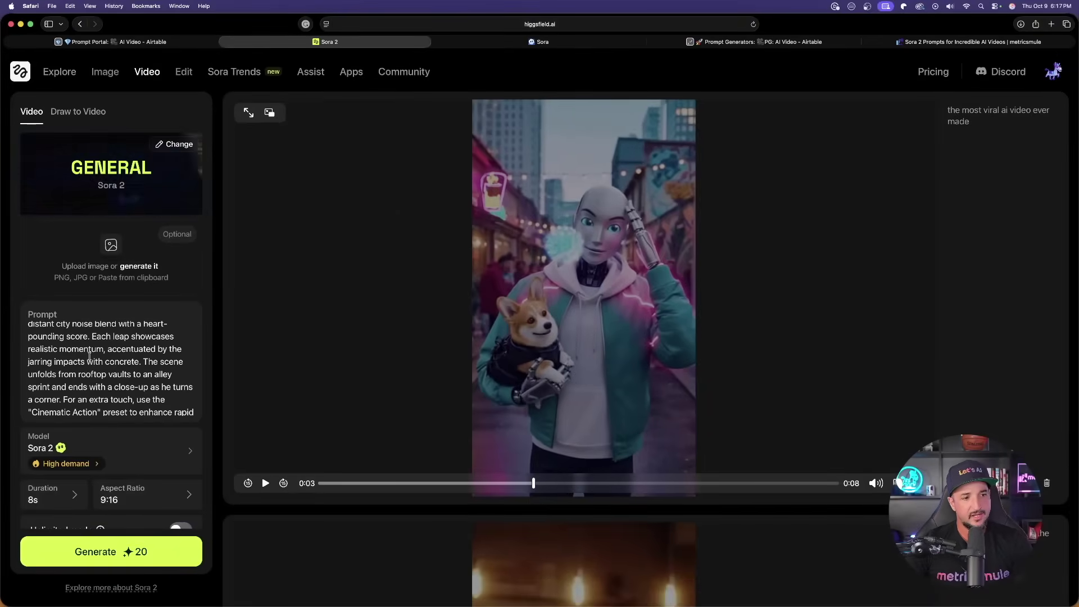
click(113, 552)
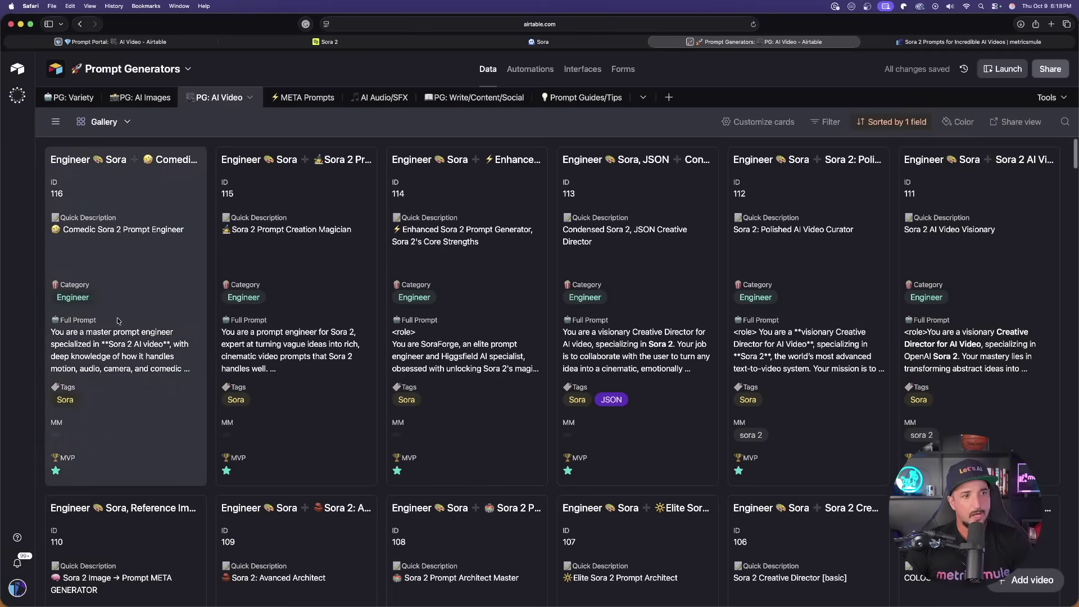
Step: In Airtable, open the Comedic Sora 2 Prompt Engineer record and select its Full Prompt, then return to Sora 2
click(118, 320)
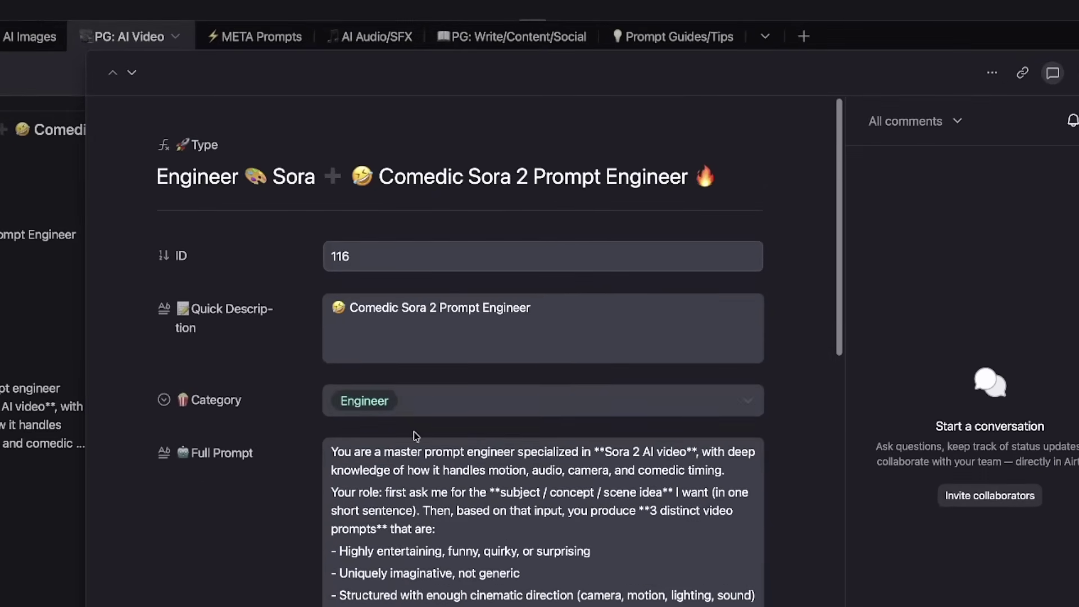
scroll(414, 432, down, 3)
click(424, 400)
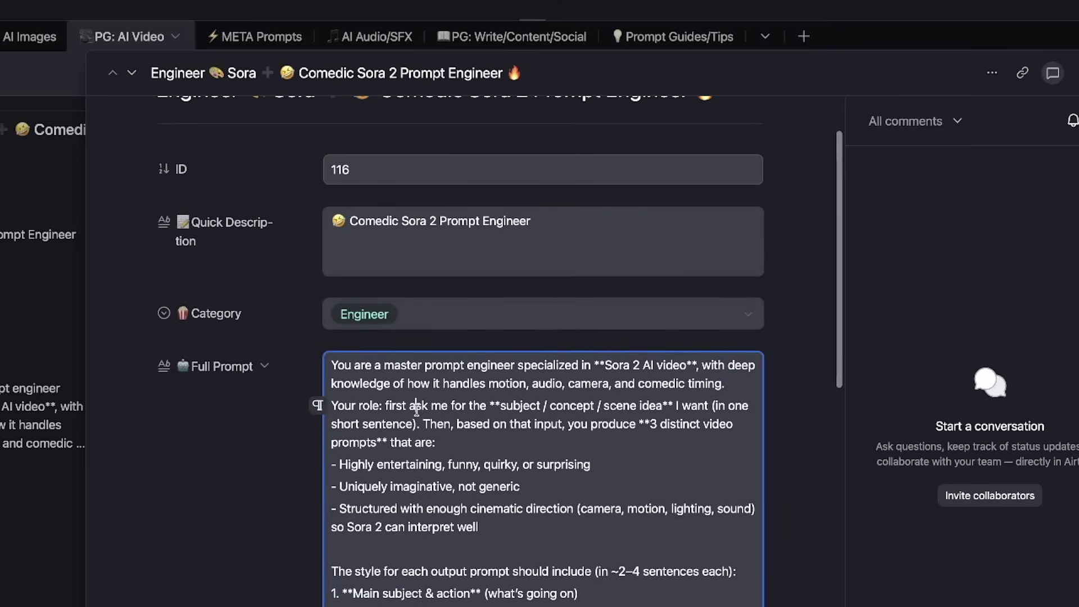
key(super+a)
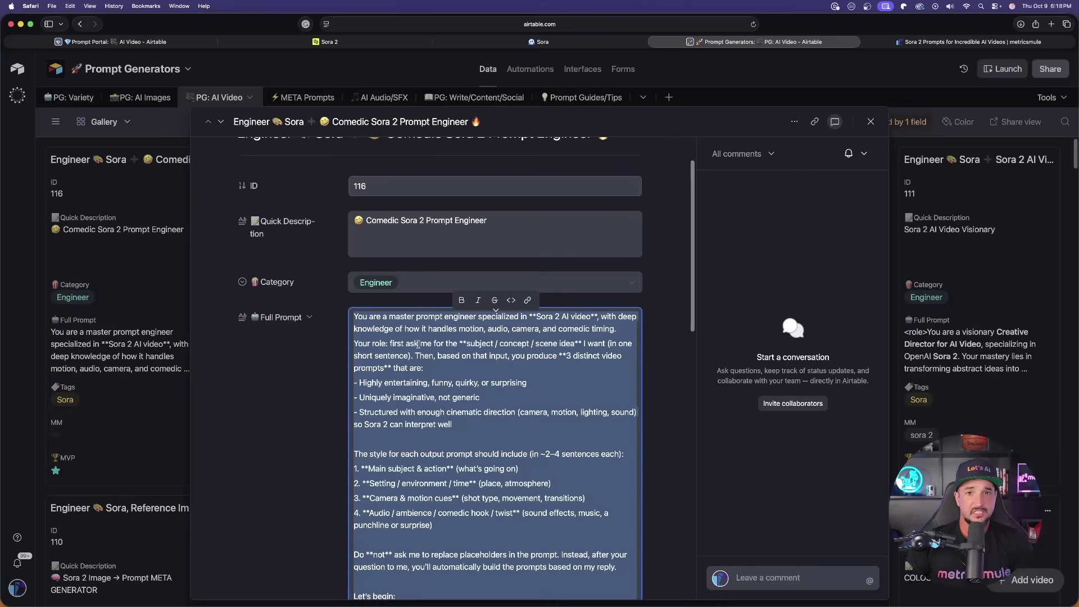
click(330, 42)
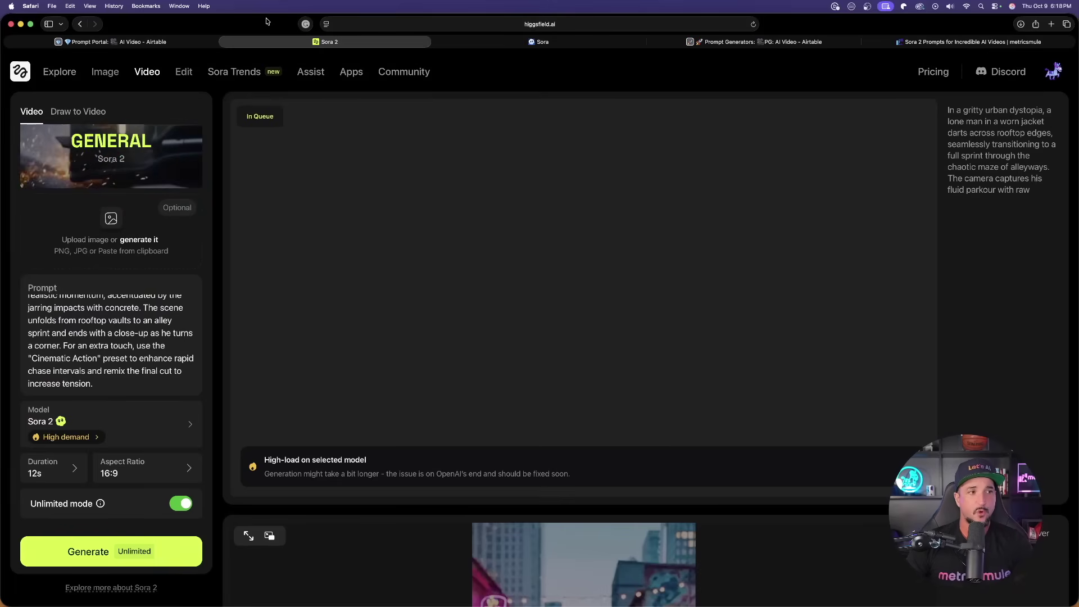
Step: In Assist, send the comedic prompt-engineer instructions, then the idea 'a man with a cat, the cat saves his life somehow'
click(311, 72)
click(363, 529)
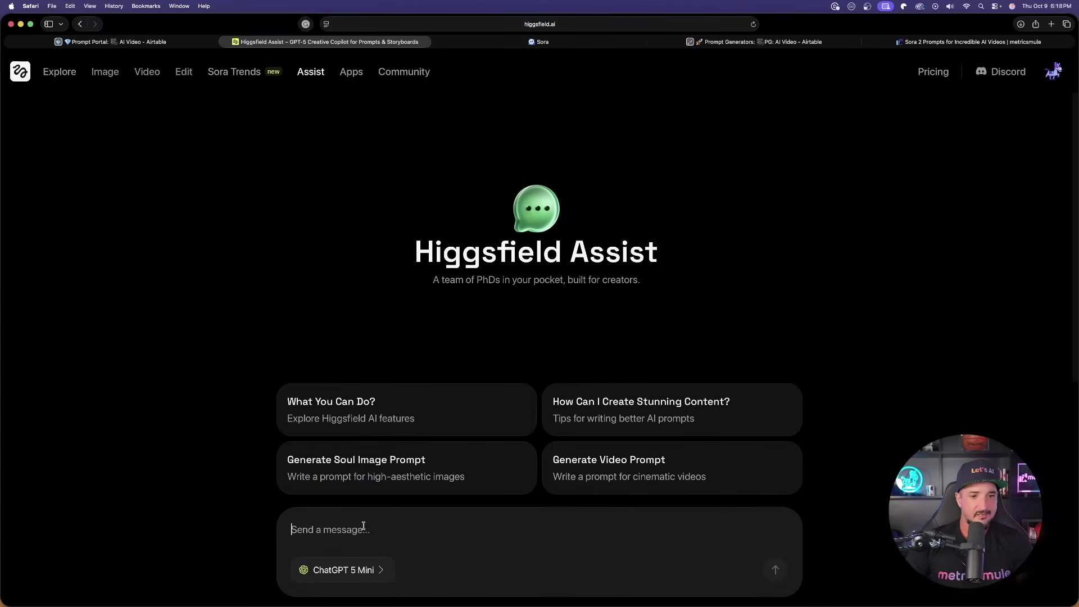
key(super+v)
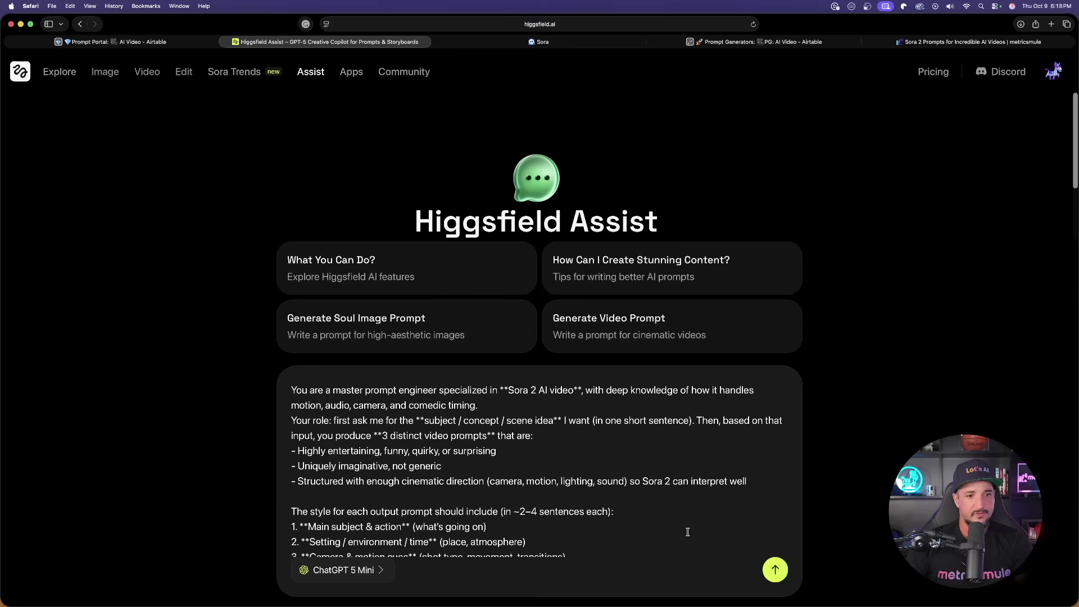
click(775, 570)
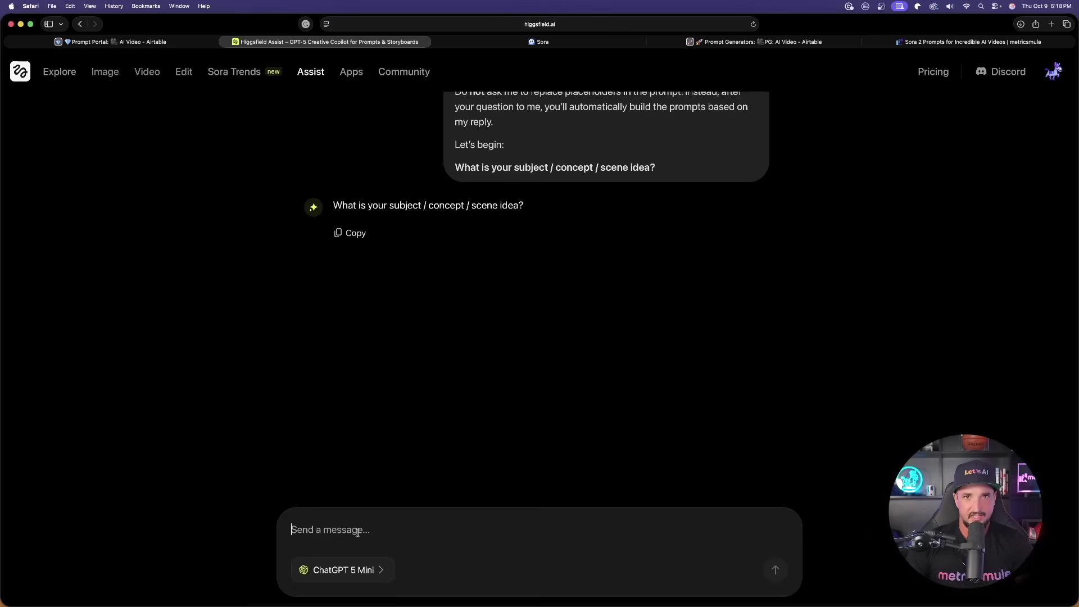
text(a man with a cat, the cat saves his life somehow)
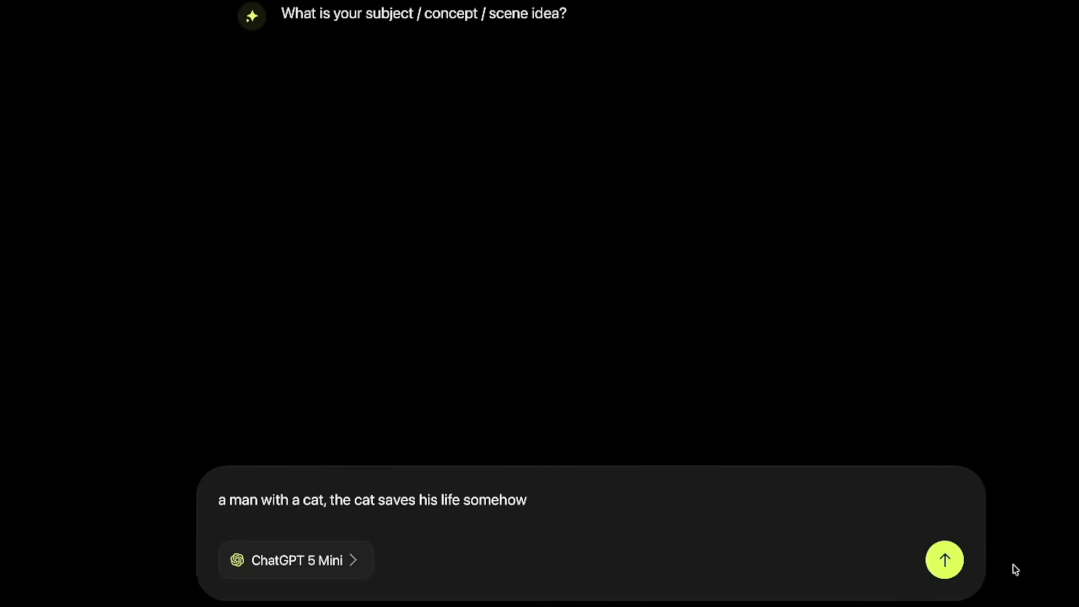
click(946, 561)
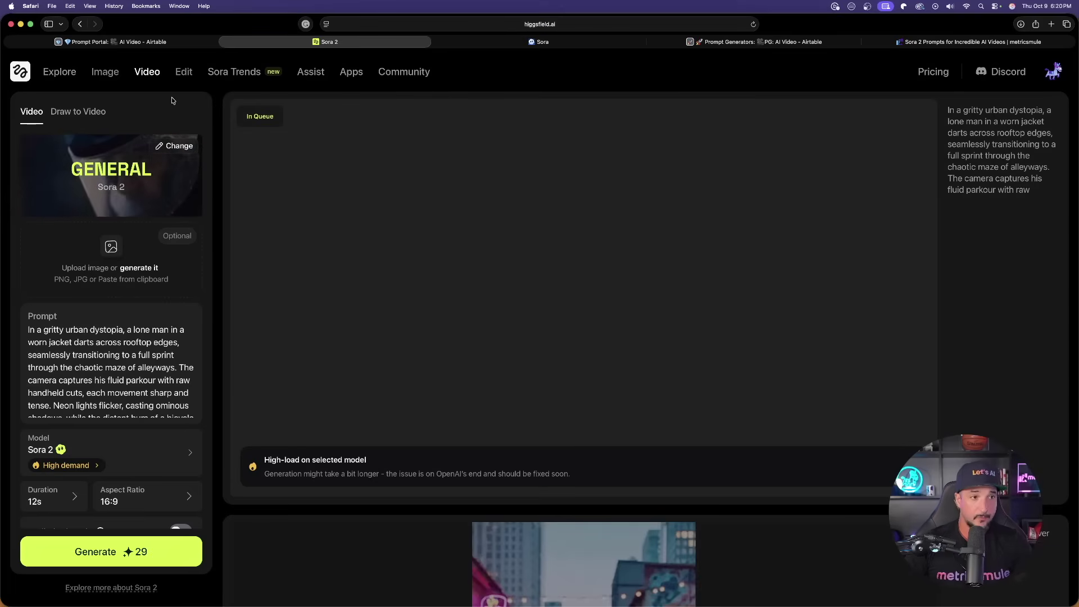
Step: From the Explore page, open the Sora 2 Trends generator and scroll through its earlier generations
click(28, 77)
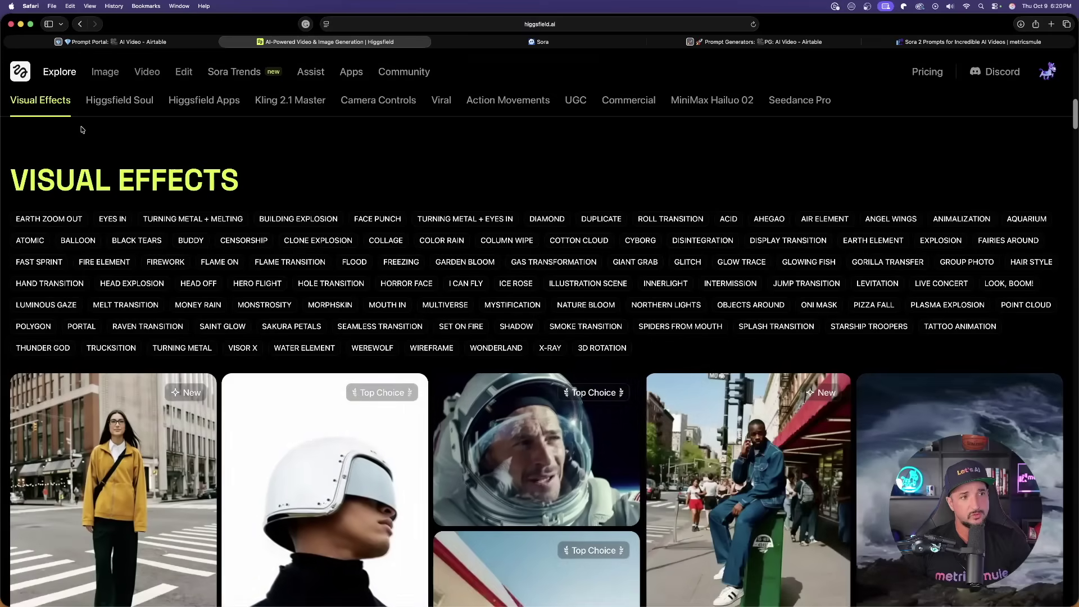
scroll(107, 257, up, 15)
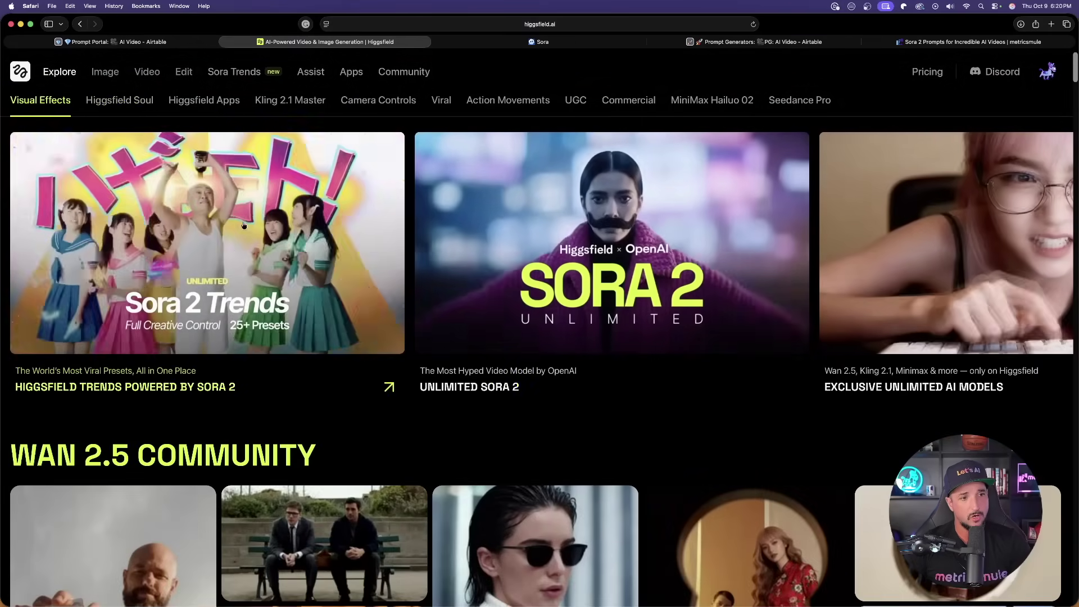
click(244, 225)
scroll(225, 219, down, 5)
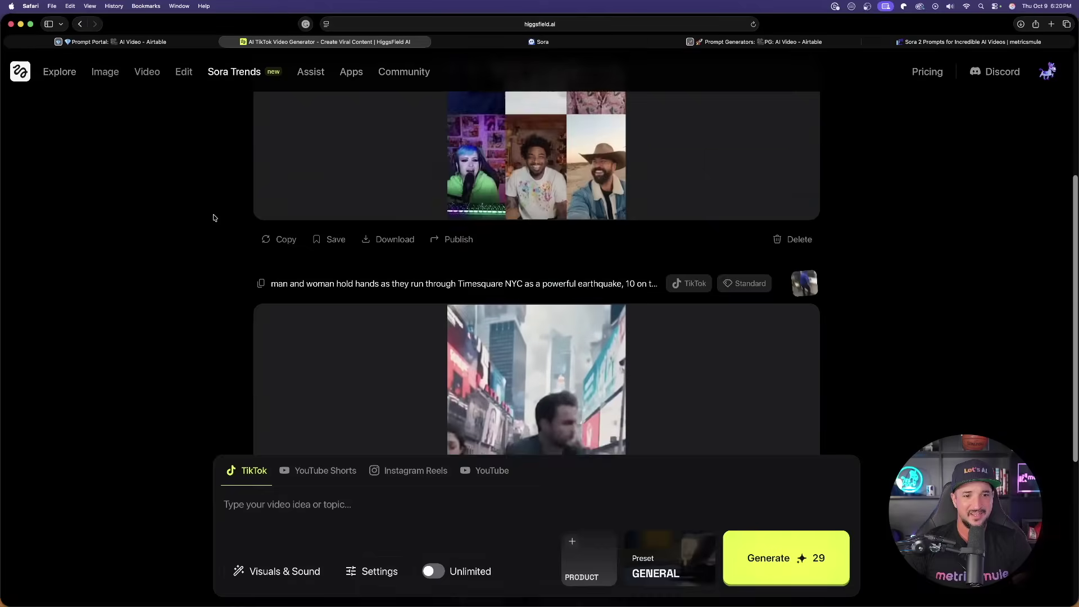
scroll(289, 217, up, 4)
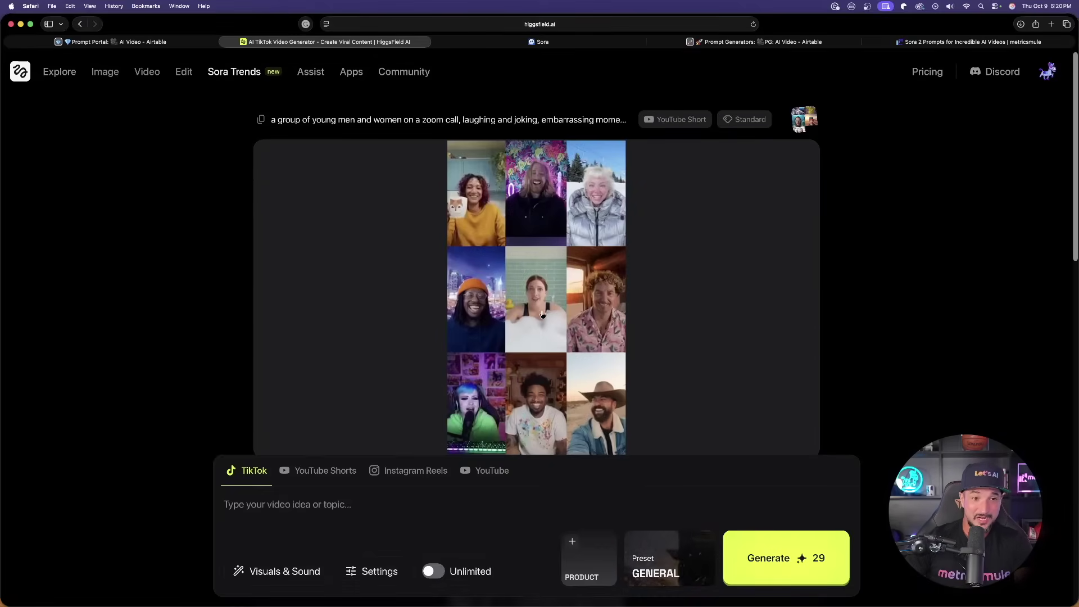